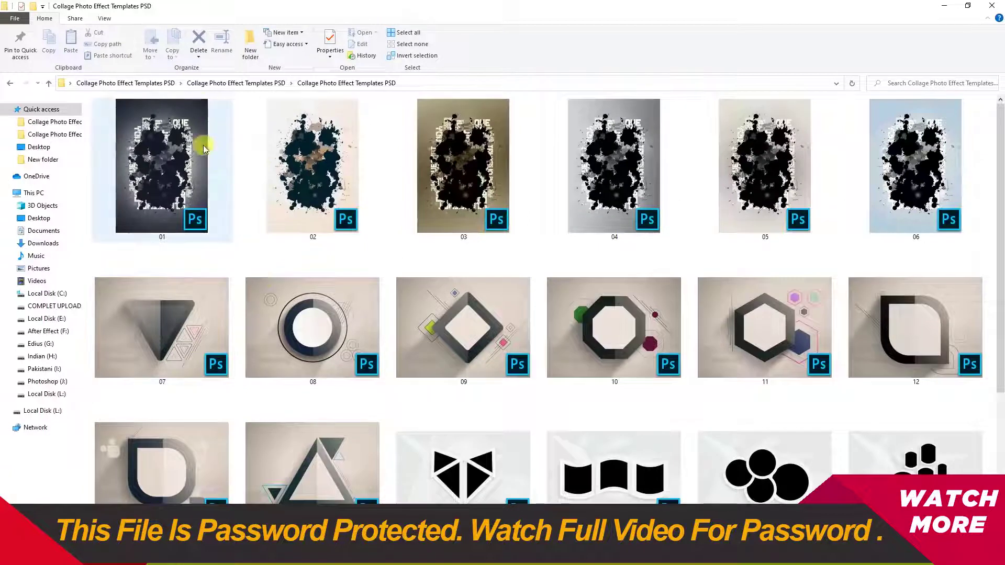
# - Open template 01 from the collage templates folder in Photoshop and open the contents of its PIC CHANGE HERE smart object
pyautogui.doubleClick(145, 153)
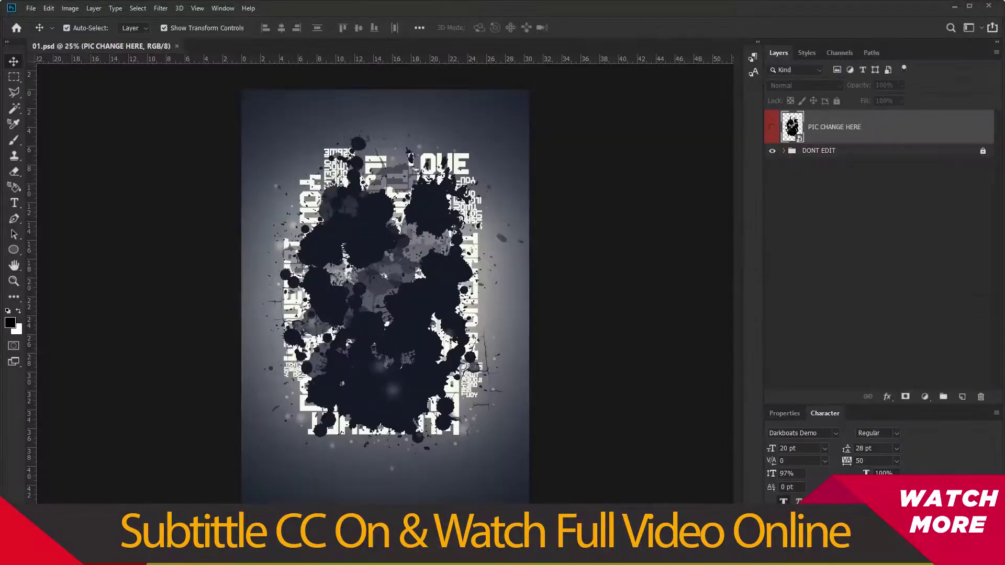
pyautogui.moveTo(270, 554)
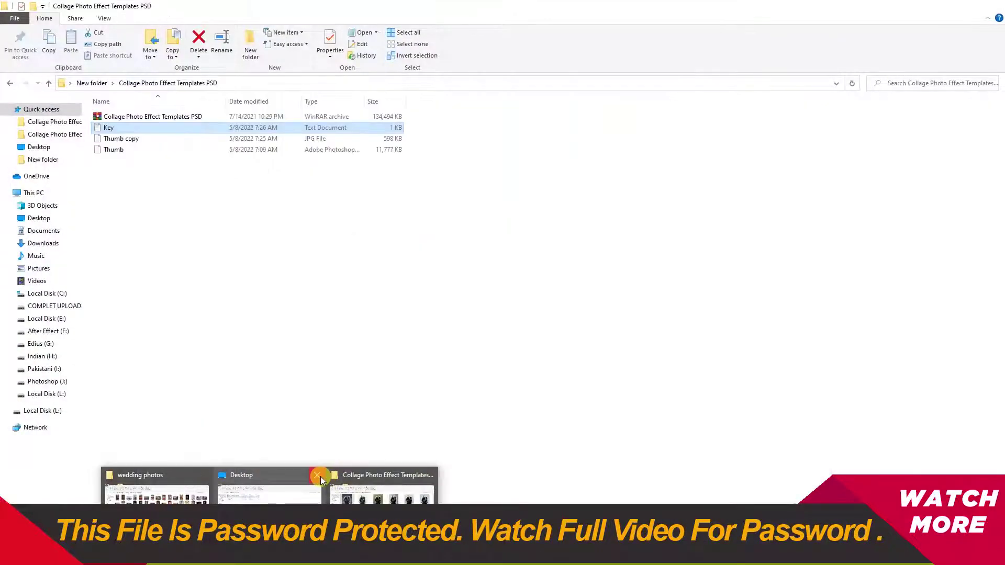
pyautogui.click(318, 475)
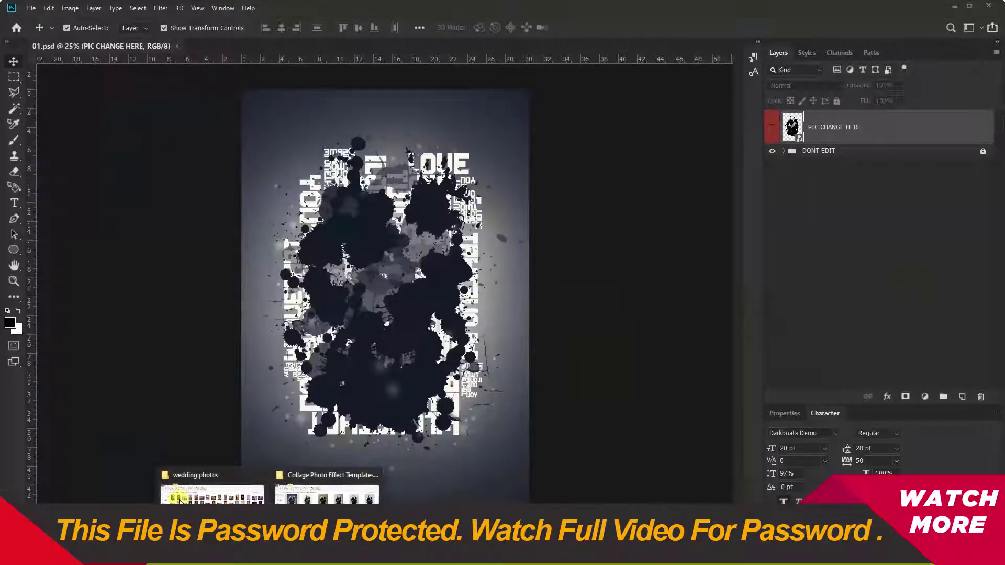
pyautogui.click(220, 484)
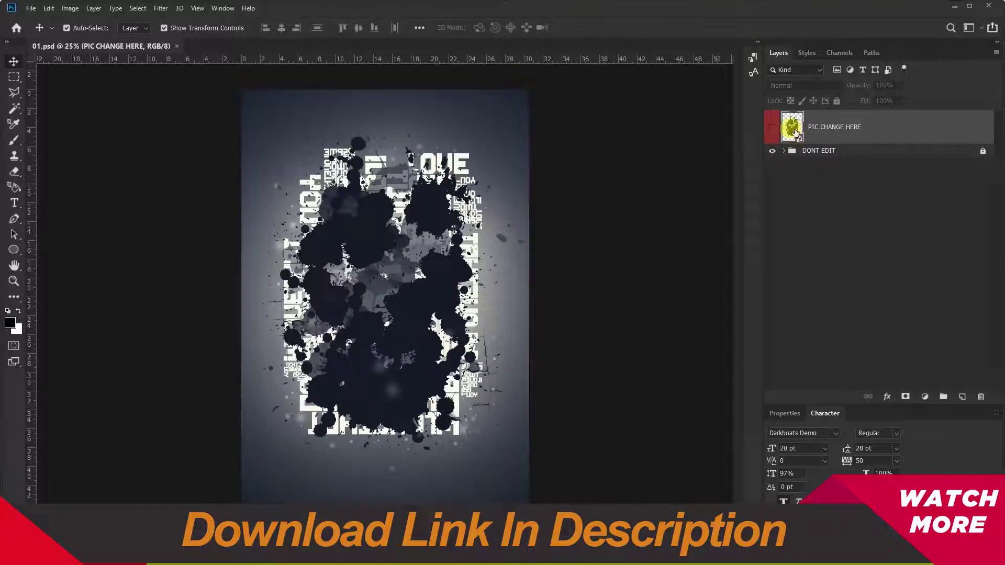
pyautogui.doubleClick(795, 131)
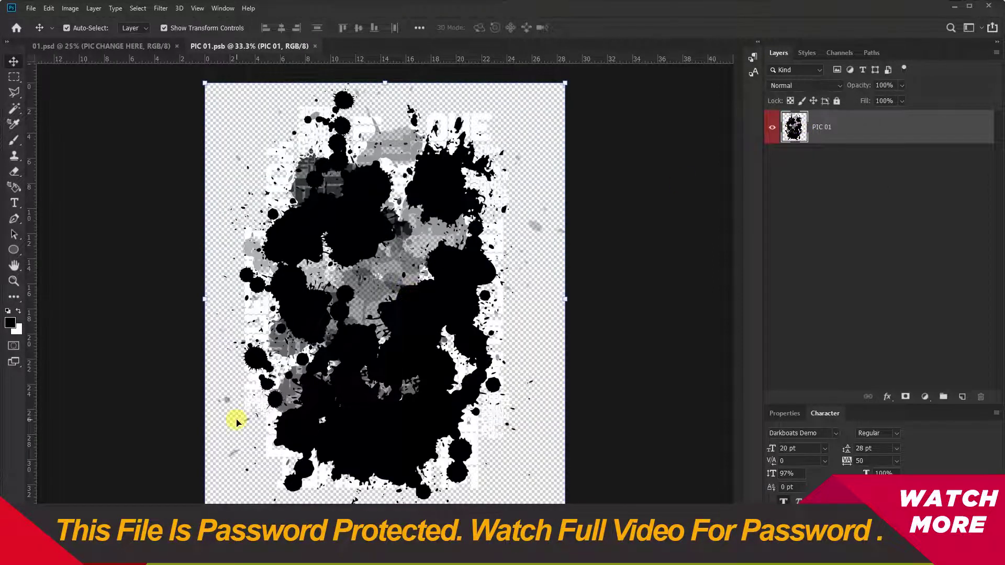
# - Place PIC (1) from the wedding photos folder into the PIC 01 document and enlarge it to cover most of the canvas
pyautogui.click(340, 552)
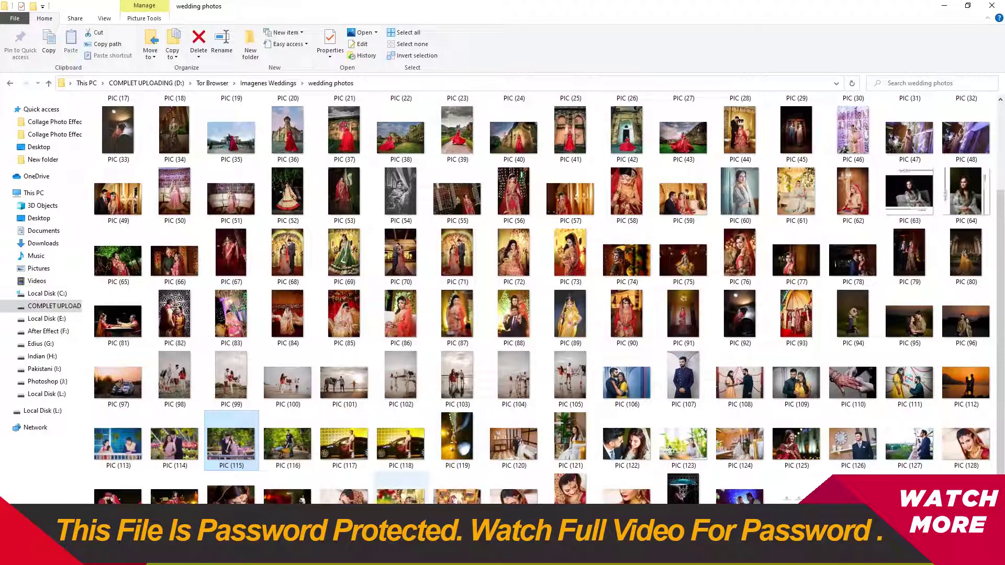
pyautogui.scroll(2, 325, 396)
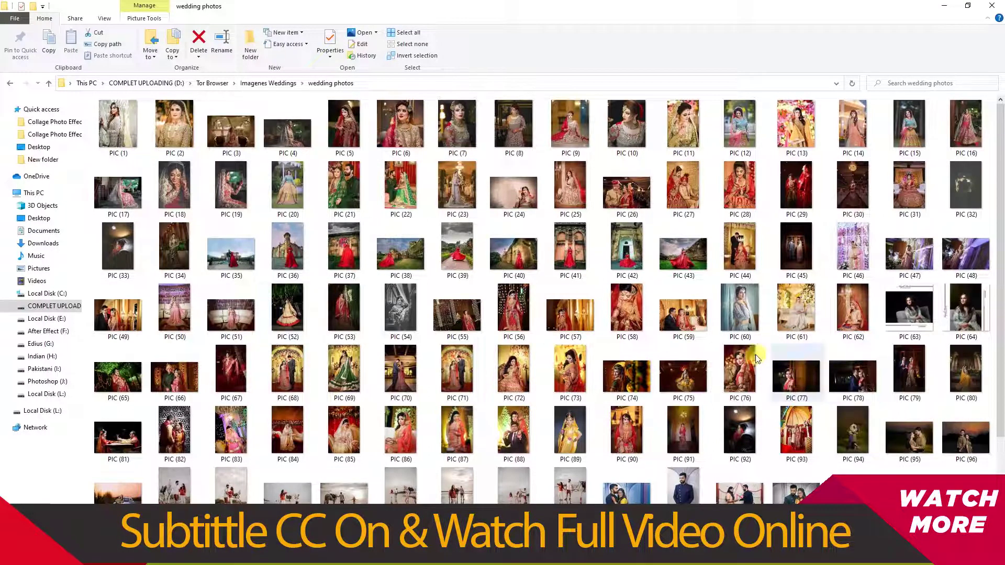
pyautogui.click(118, 126)
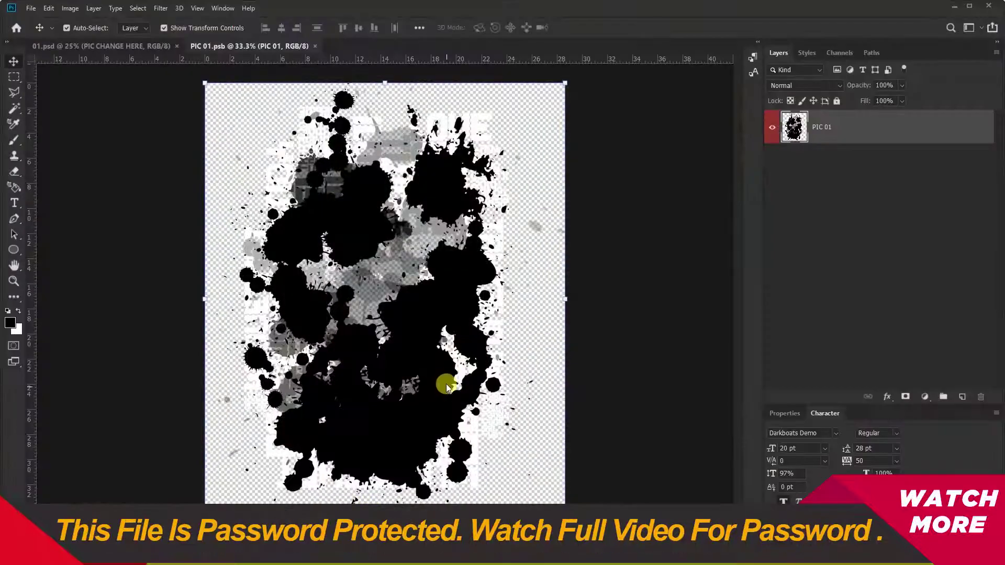
pyautogui.moveTo(448, 386); pyautogui.dragTo(602, 550)
pyautogui.press('Return')
pyautogui.moveTo(531, 466); pyautogui.dragTo(423, 315)
pyautogui.moveTo(494, 430); pyautogui.dragTo(581, 539)
pyautogui.moveTo(509, 468); pyautogui.dragTo(511, 473)
pyautogui.press('Return')
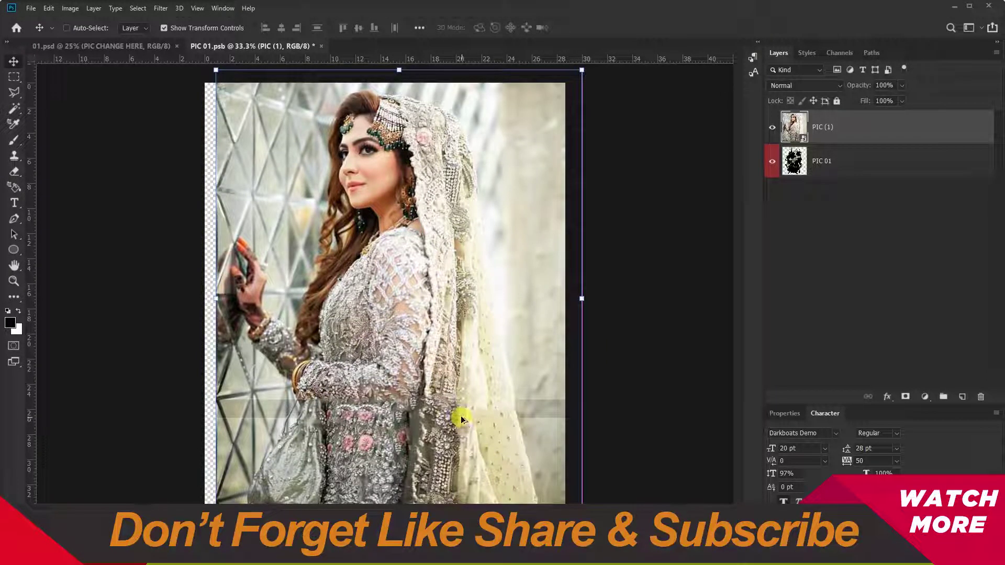
# - Clip the bride photo to the PIC 01 splatter layer, reposition it over the shape and scale it to 298.17%
pyautogui.hotkey('ctrl', 'alt', 'g')
pyautogui.moveTo(425, 281); pyautogui.dragTo(373, 309)
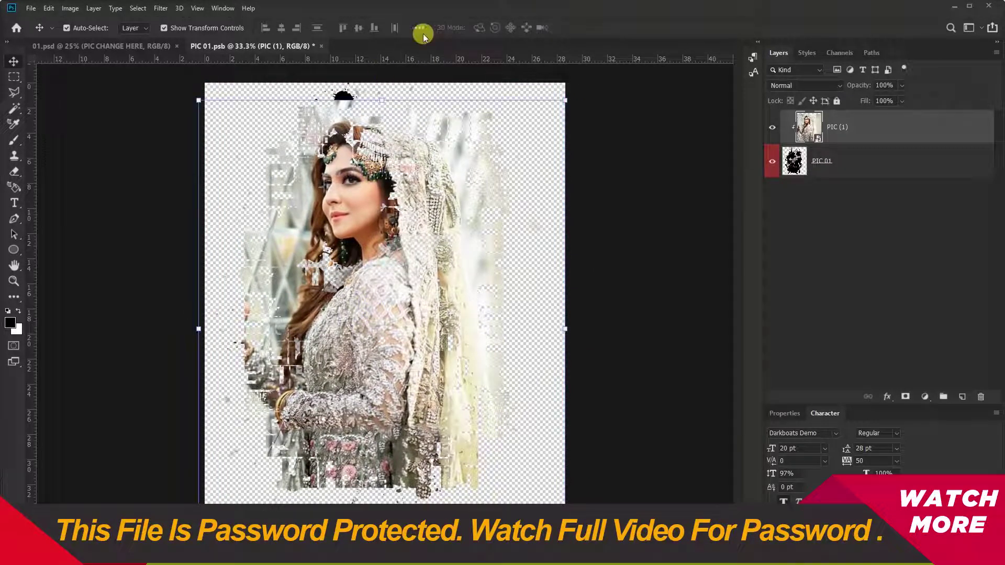
pyautogui.click(384, 96)
pyautogui.moveTo(382, 103); pyautogui.dragTo(382, 90)
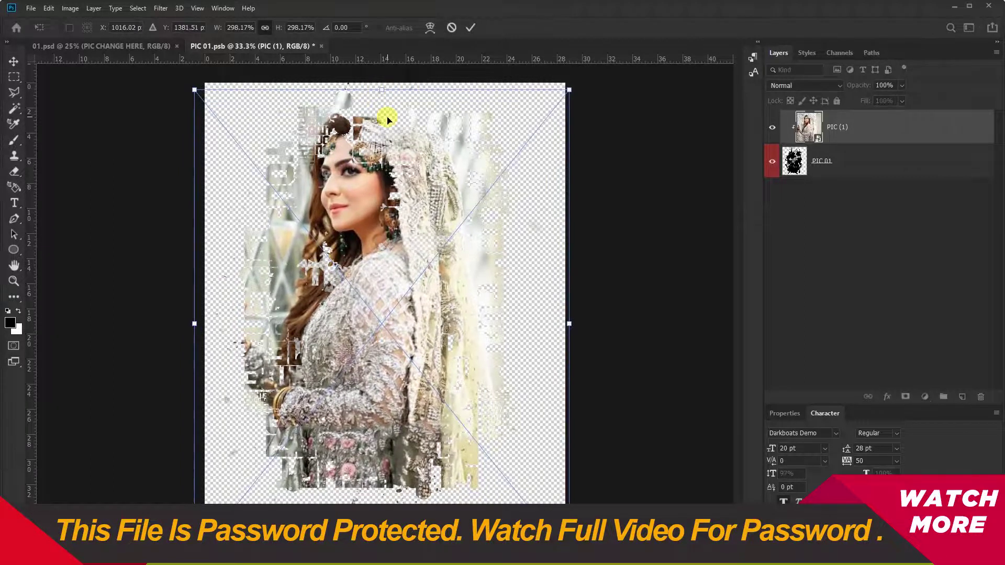
# - Save the edited PIC 01 smart object and return to the 01.psd collage
pyautogui.hotkey('ctrl', 's')
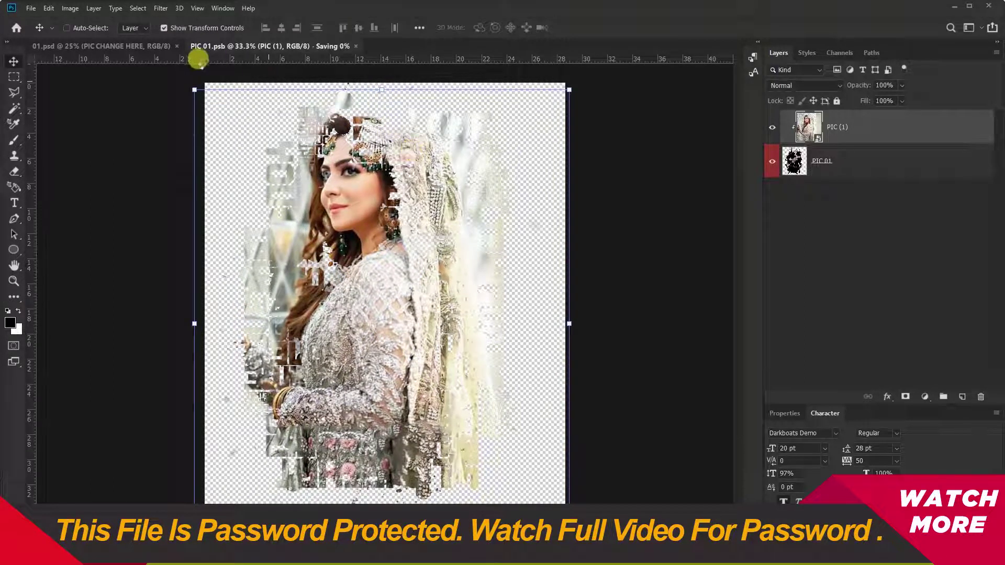
pyautogui.click(168, 47)
pyautogui.click(622, 291)
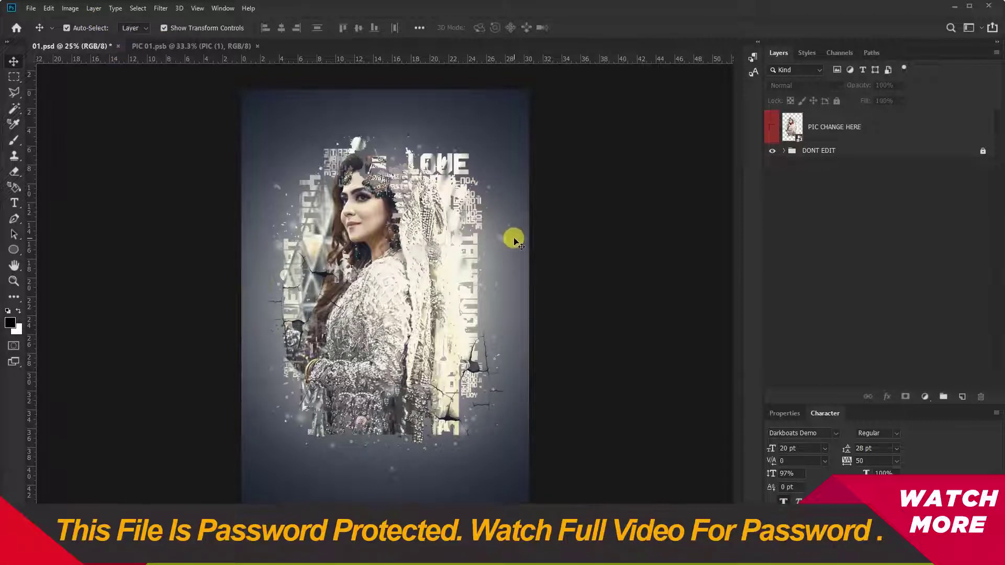
# - Expand the DONT EDIT group and preview the collage with the bottom background layer of Frame 01 temporarily hidden
pyautogui.click(784, 151)
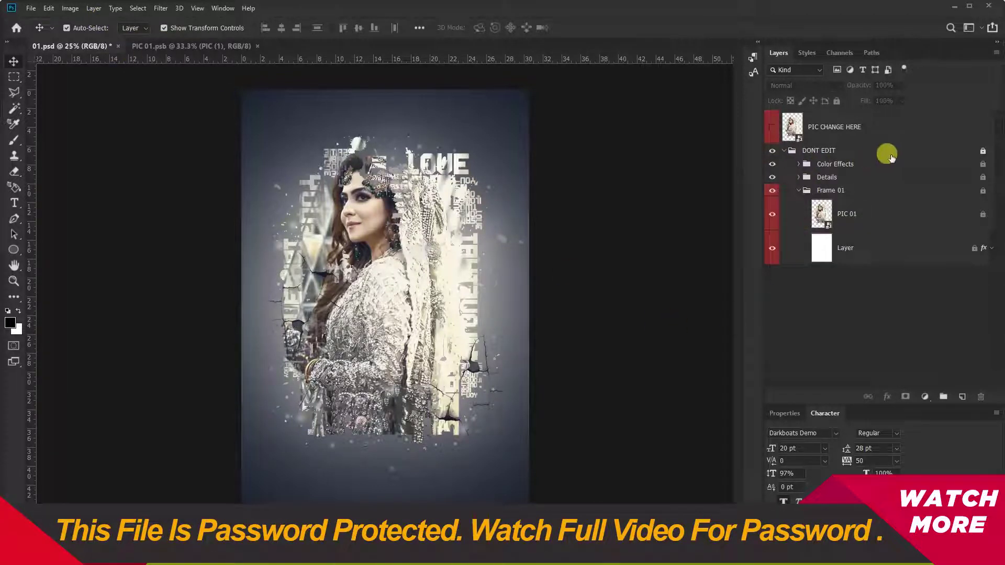
pyautogui.click(773, 248)
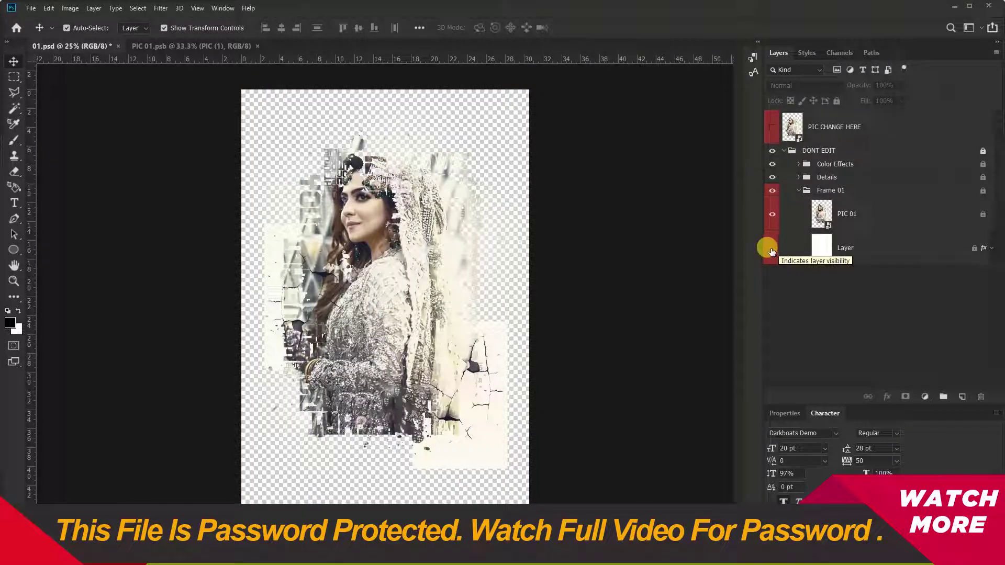
pyautogui.click(771, 249)
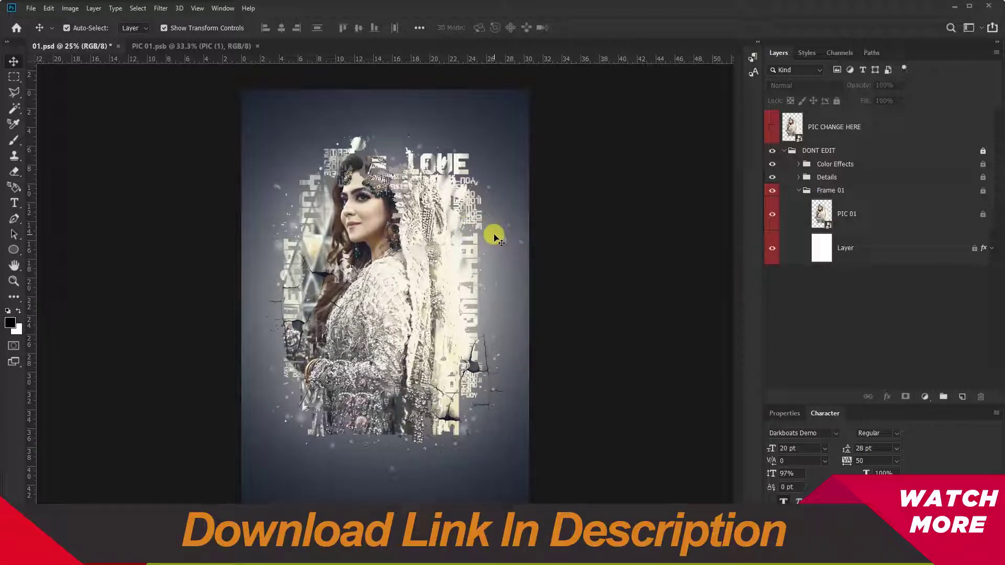
pyautogui.hotkey('ctrl', 'alt', 's')
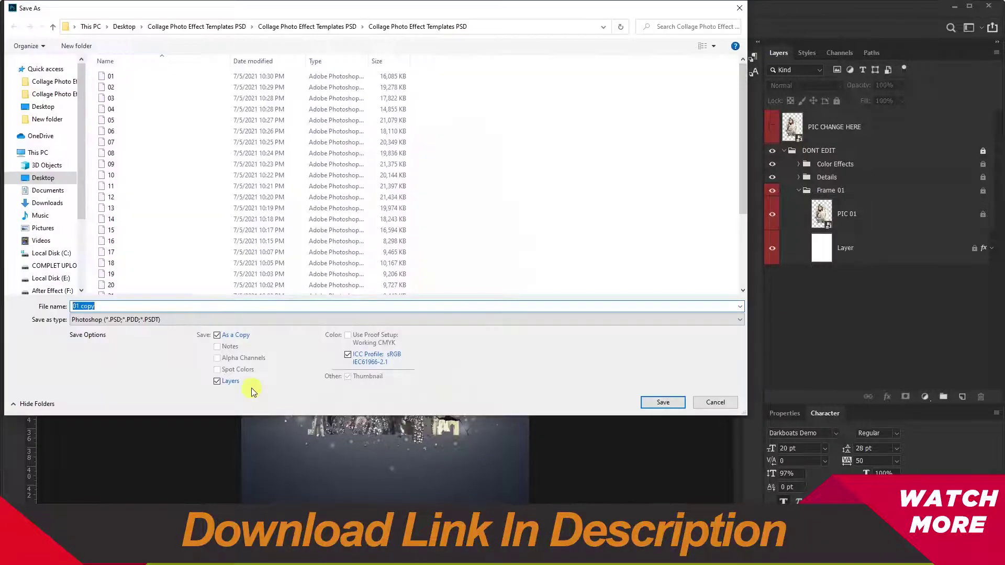
pyautogui.click(242, 321)
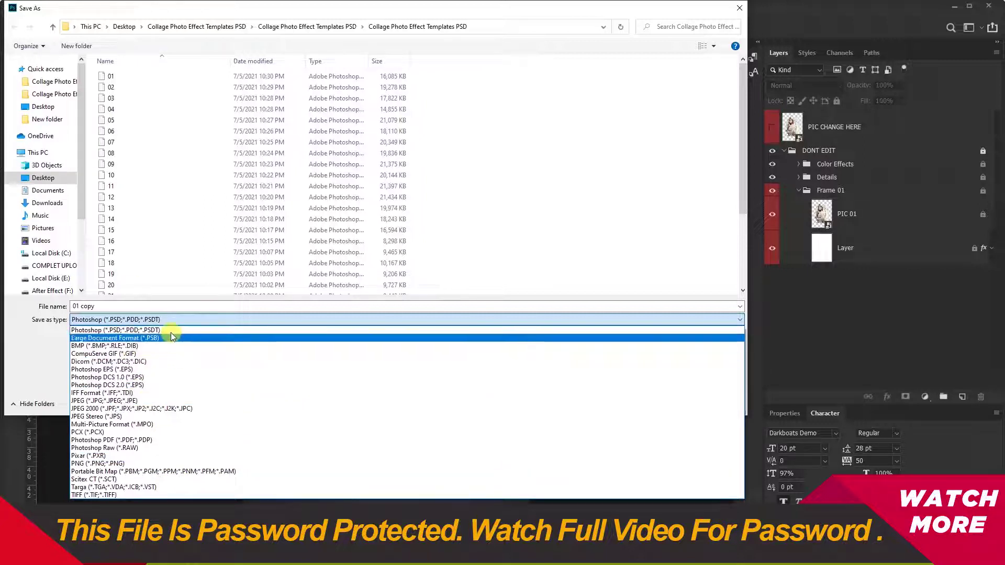
pyautogui.click(748, 16)
pyautogui.click(740, 15)
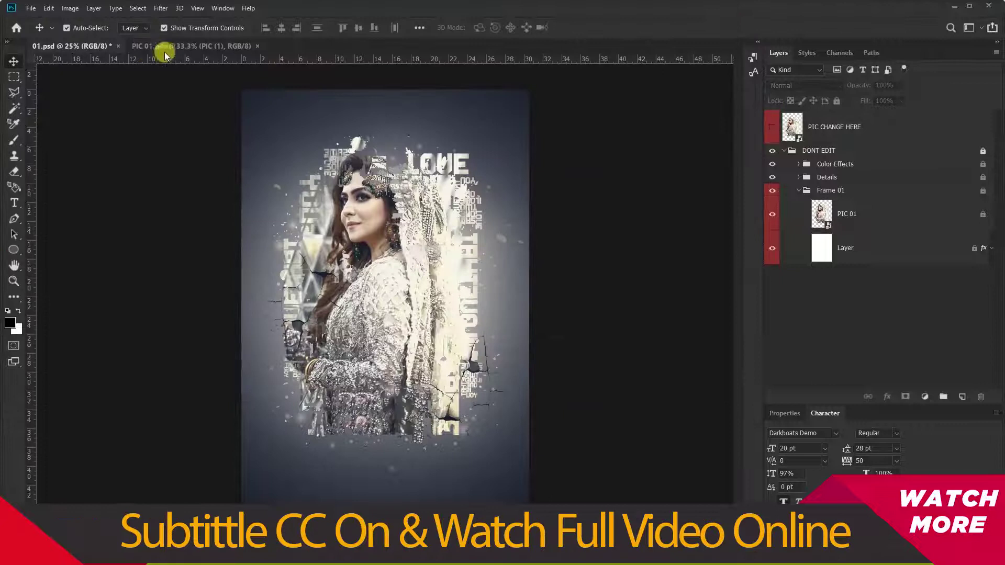
# - Close 01.psd without saving its changes and close the PIC 01.psb document
pyautogui.click(118, 46)
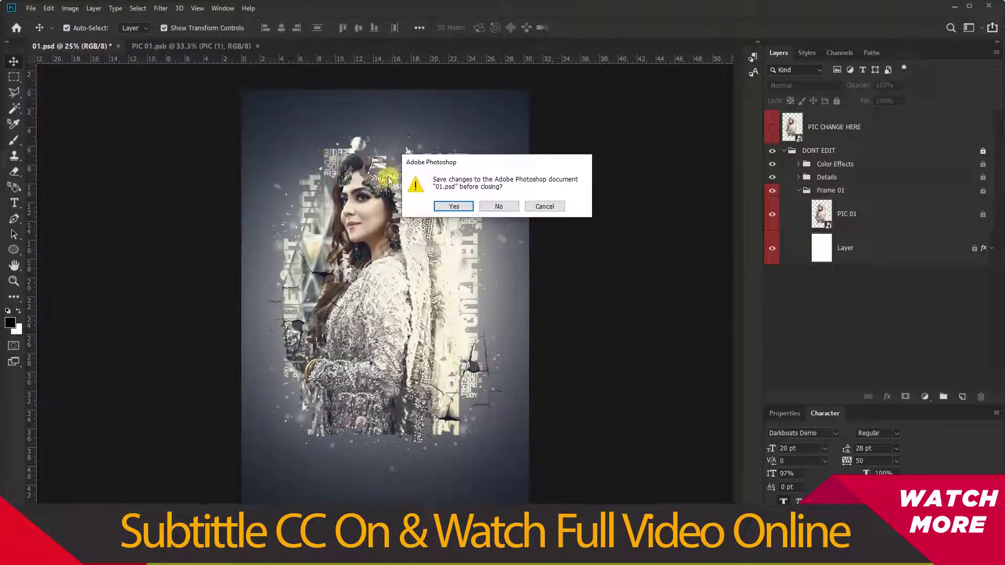
pyautogui.click(502, 204)
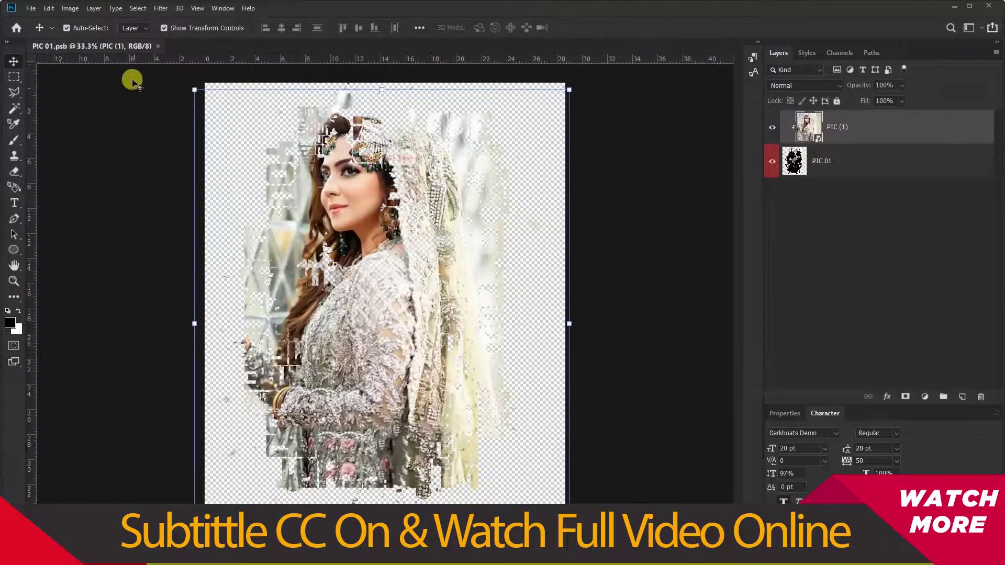
pyautogui.click(160, 47)
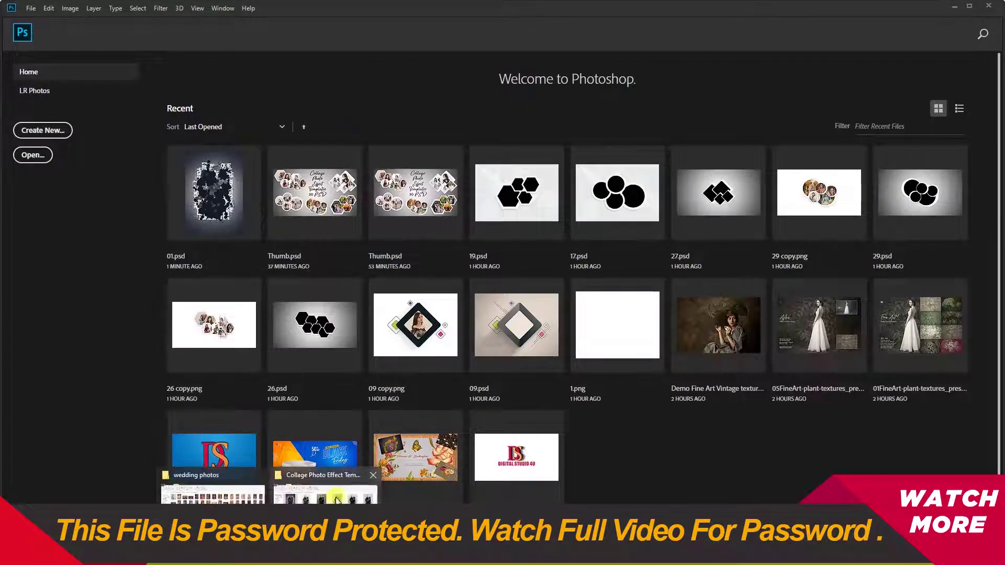
# - Open template 10, the octagon frame, from the collage templates folder and open its PIC CHANGE HERE smart object
pyautogui.click(328, 484)
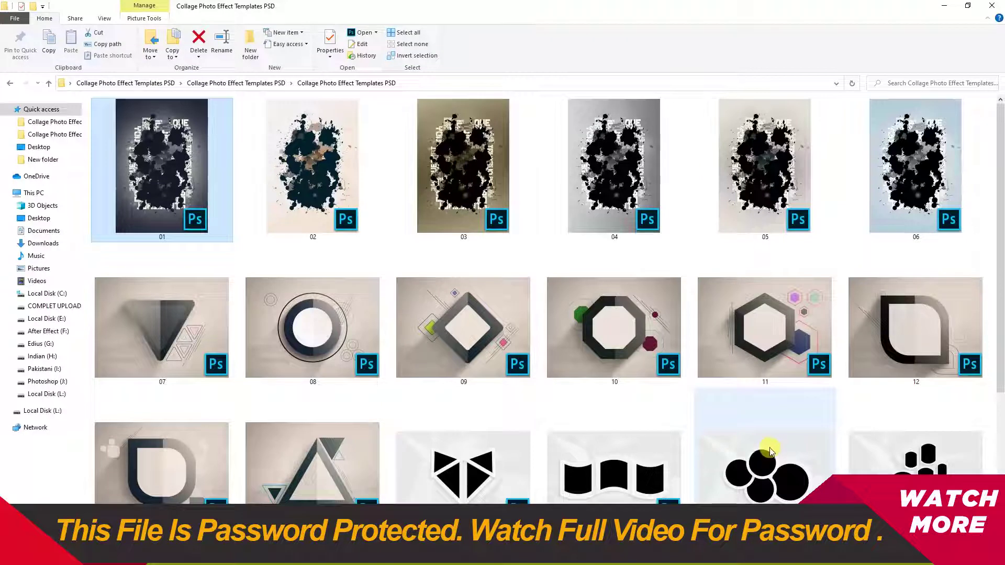
pyautogui.click(773, 480)
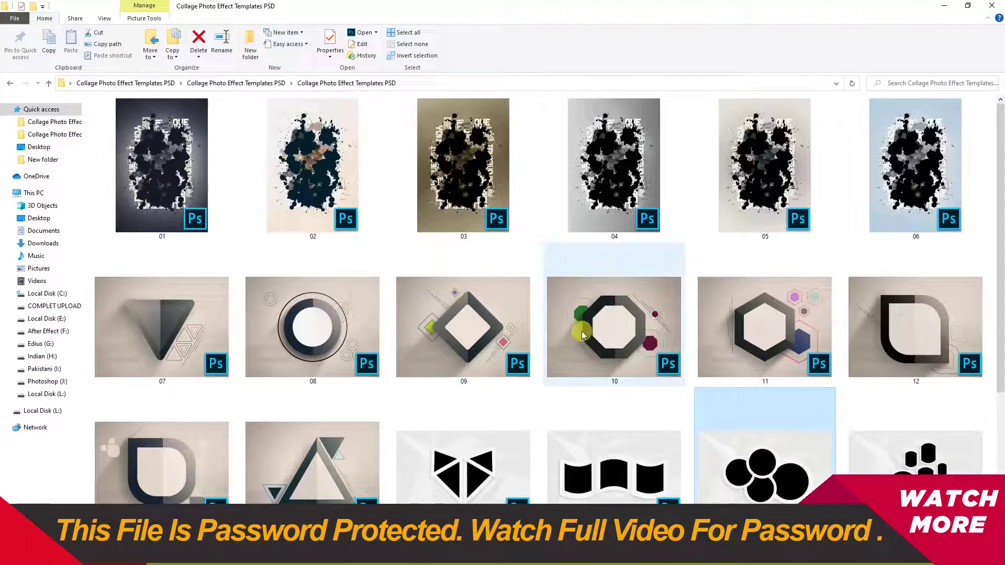
pyautogui.click(660, 320)
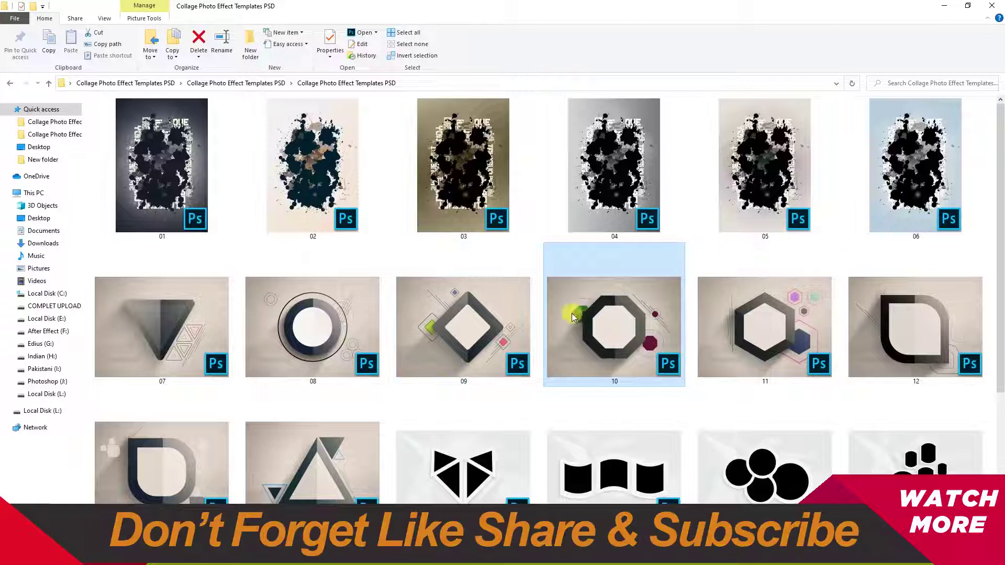
pyautogui.doubleClick(606, 329)
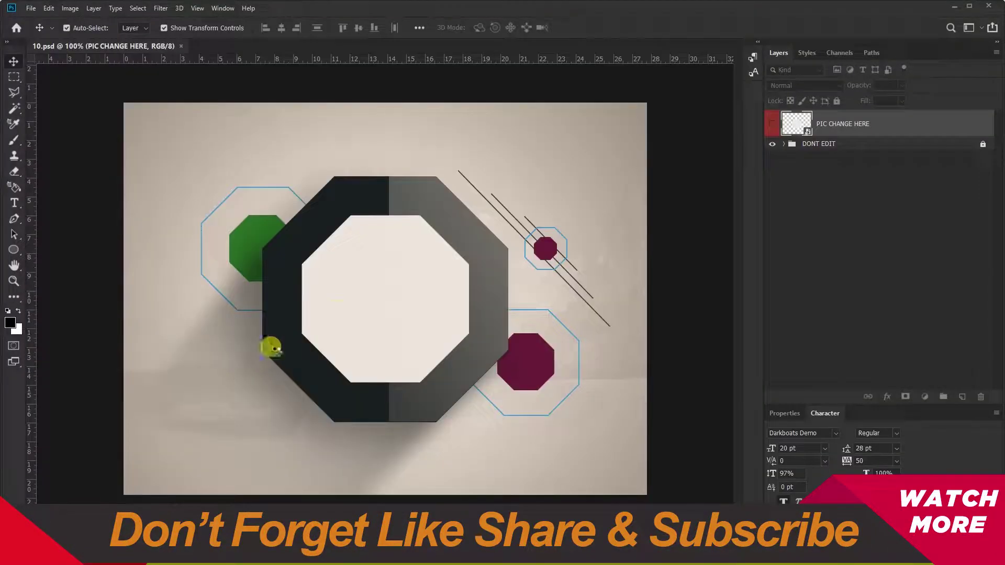
pyautogui.click(819, 154)
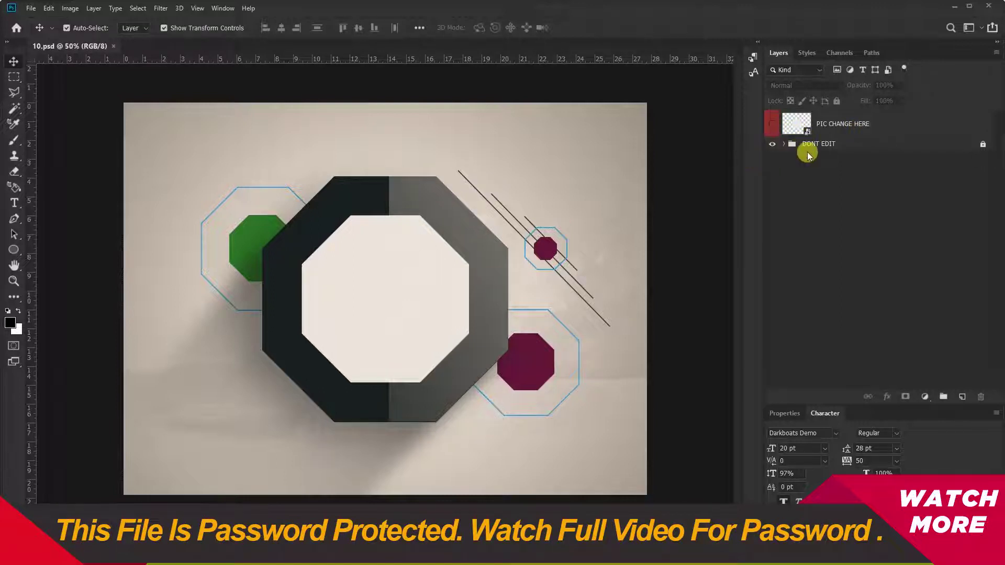
pyautogui.doubleClick(798, 129)
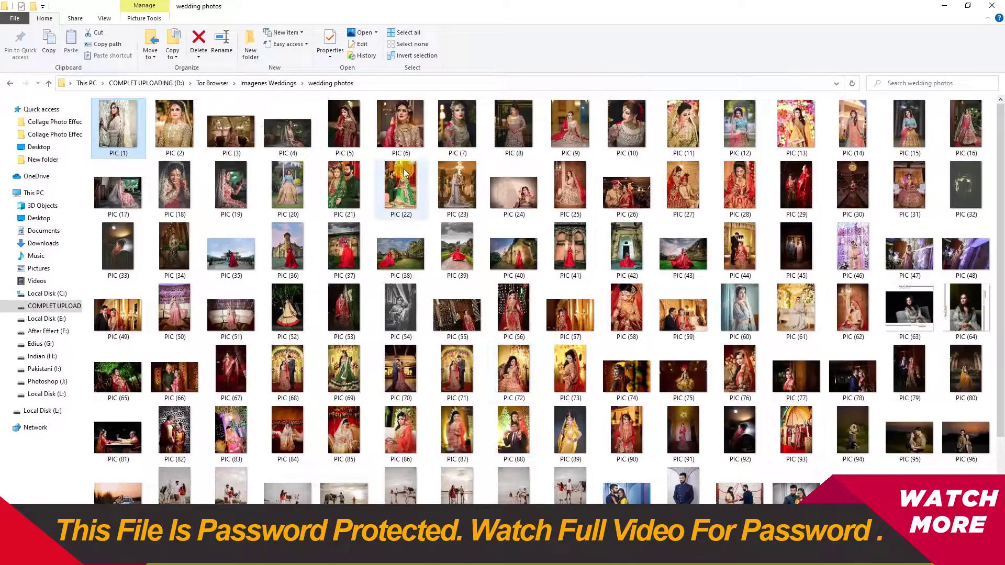
# - Place PIC (24) from the wedding photos folder into the octagon document, enlarge it to cover the canvas and centre the woman
pyautogui.click(516, 197)
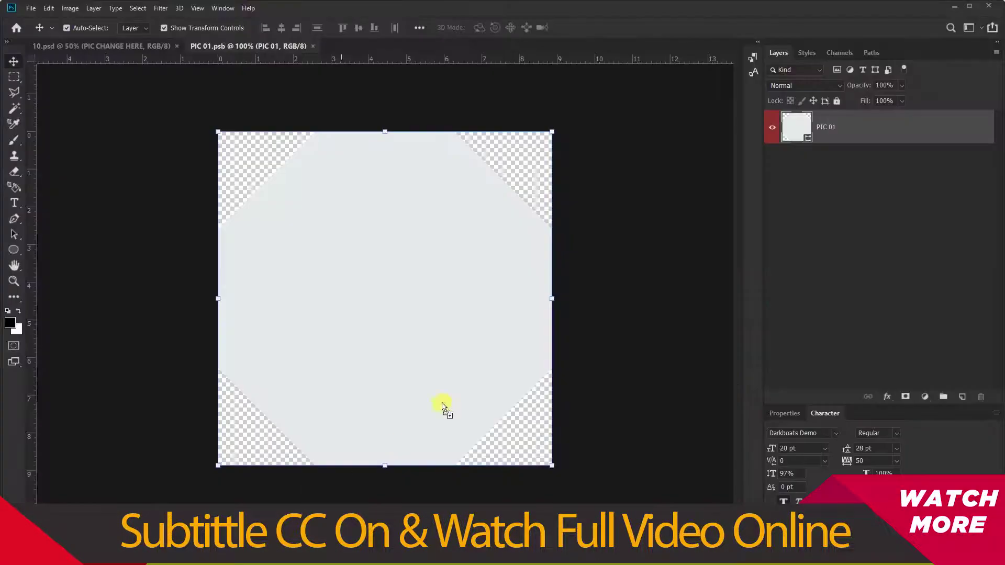
pyautogui.moveTo(445, 403); pyautogui.dragTo(444, 386)
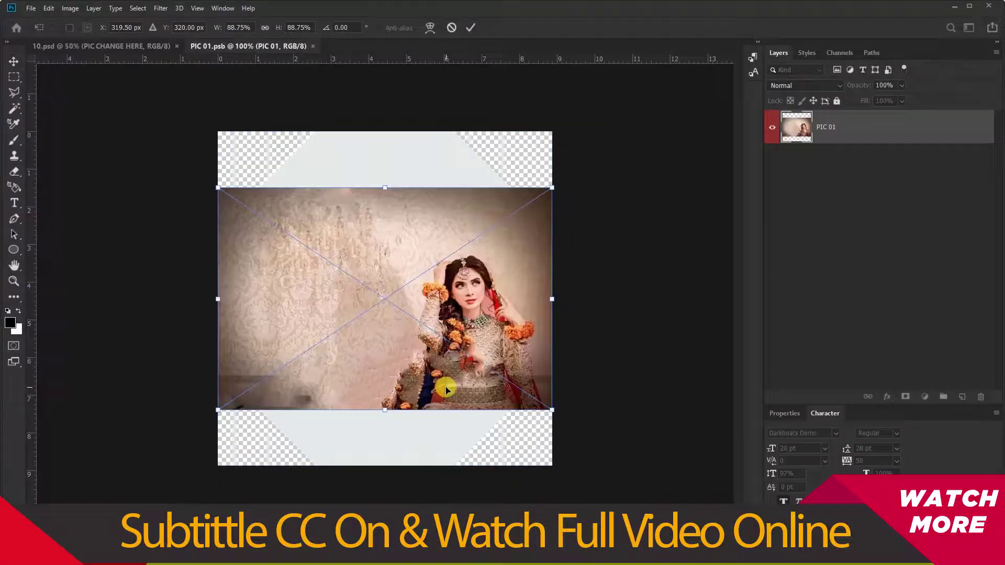
pyautogui.moveTo(509, 412); pyautogui.dragTo(506, 474)
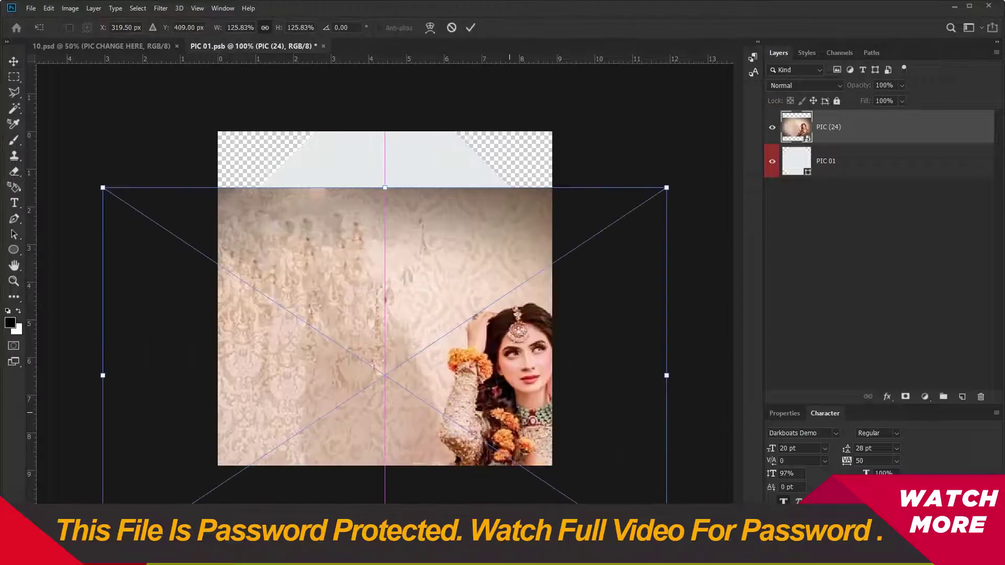
pyautogui.moveTo(460, 386); pyautogui.dragTo(344, 311)
pyautogui.press('Return')
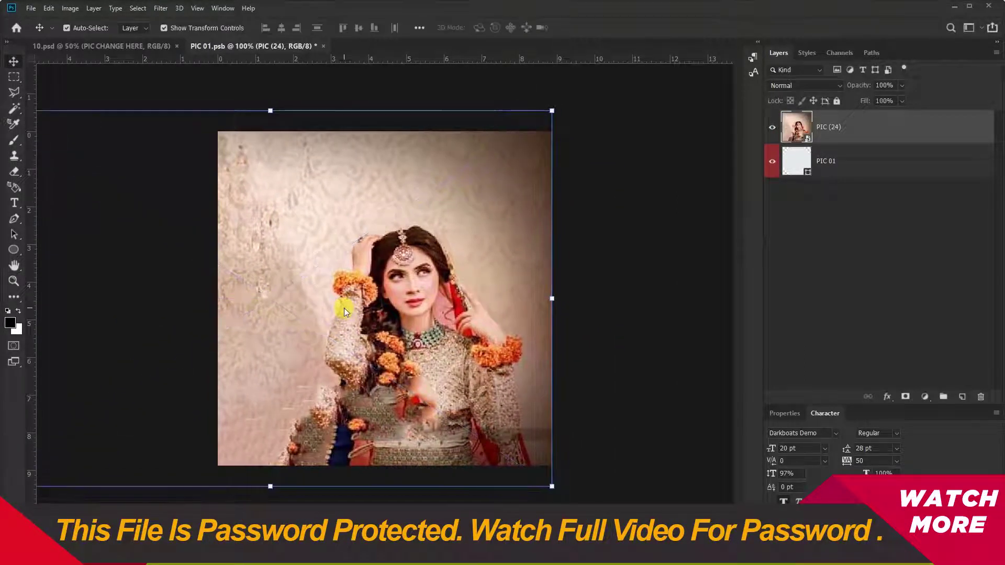
# - Clip the PIC (24) photo to the octagon layer, save the smart object and return to 10.psd
pyautogui.hotkey('ctrl', 'alt', 'g')
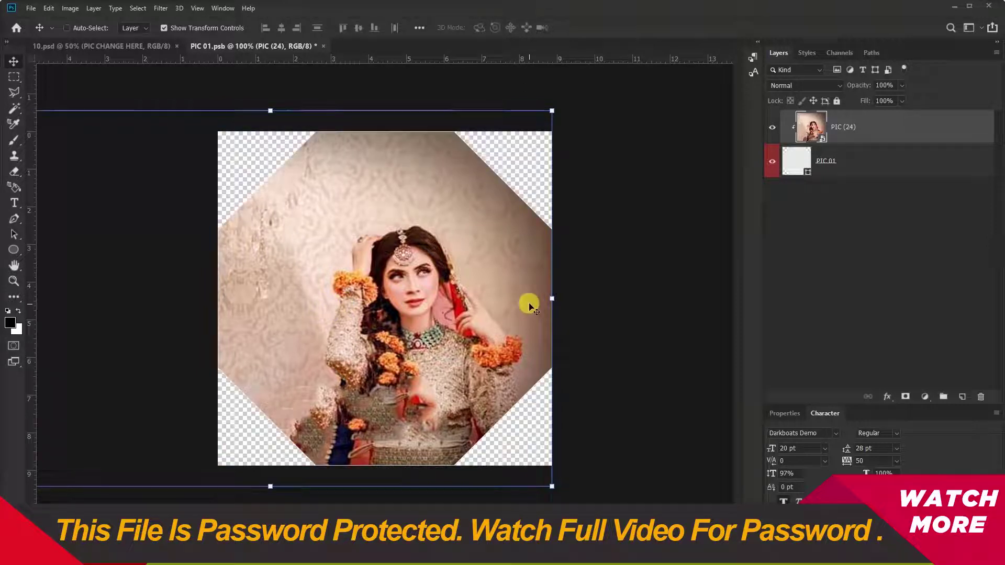
pyautogui.hotkey('ctrl', 's')
pyautogui.click(172, 45)
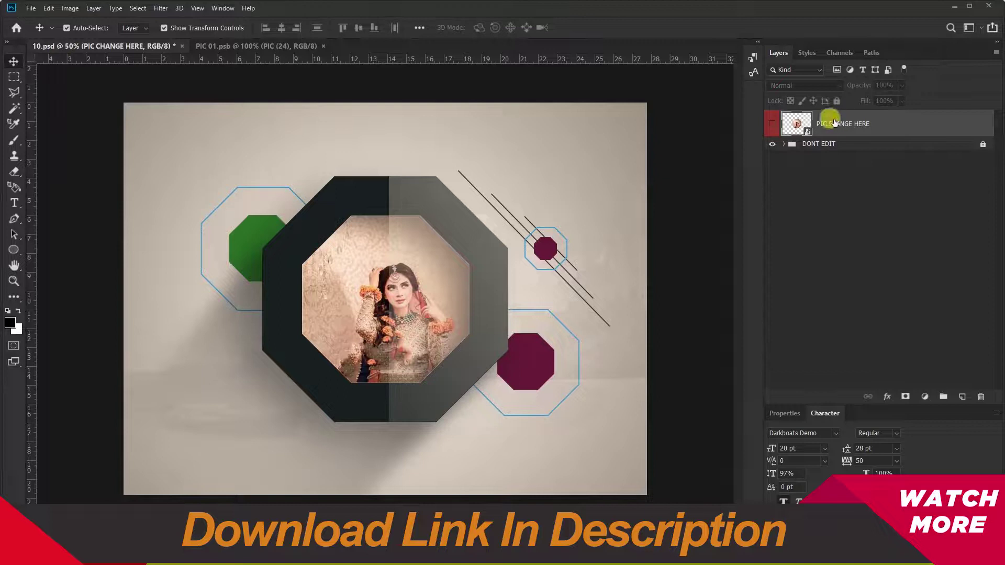
# - Expand the DONT EDIT group, hide its Background group and inspect the Shape and Layer 6 layers of the octagon frame
pyautogui.click(785, 144)
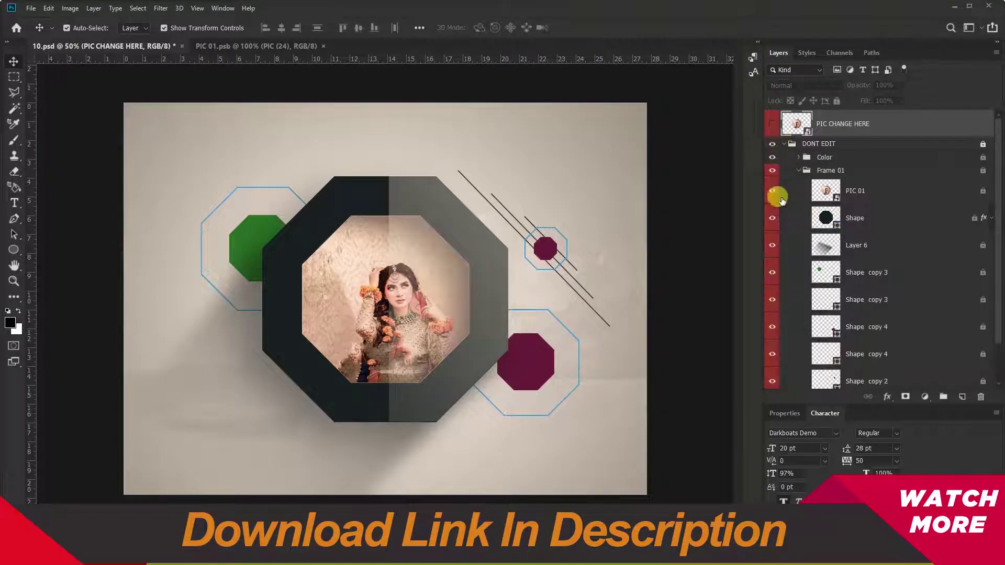
pyautogui.scroll(-3, 785, 252)
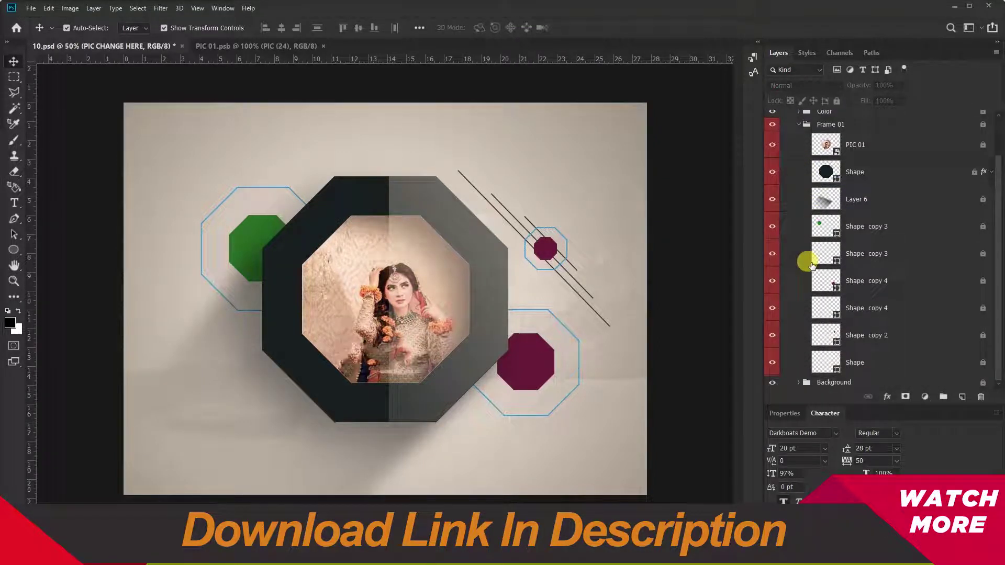
pyautogui.click(772, 383)
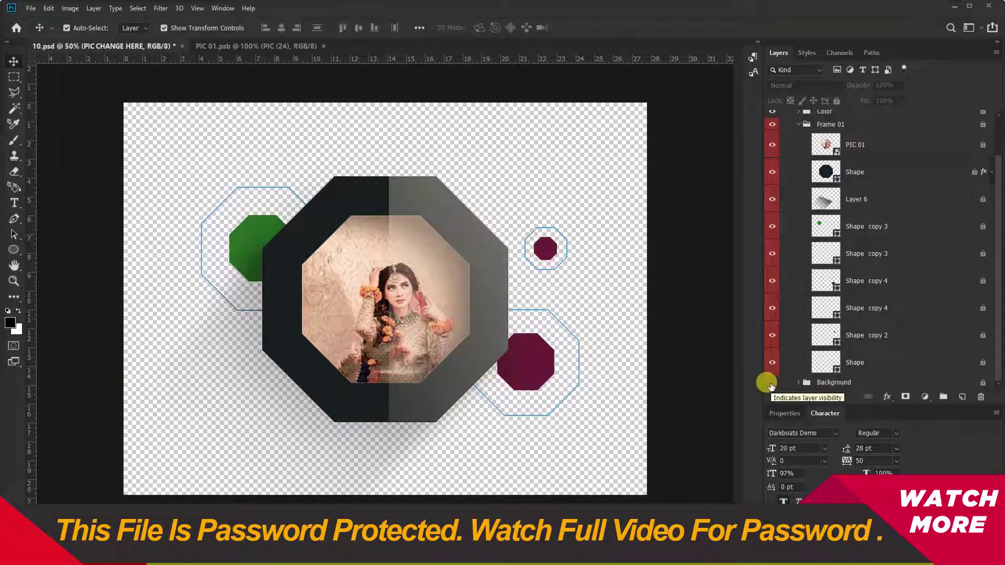
pyautogui.click(411, 261)
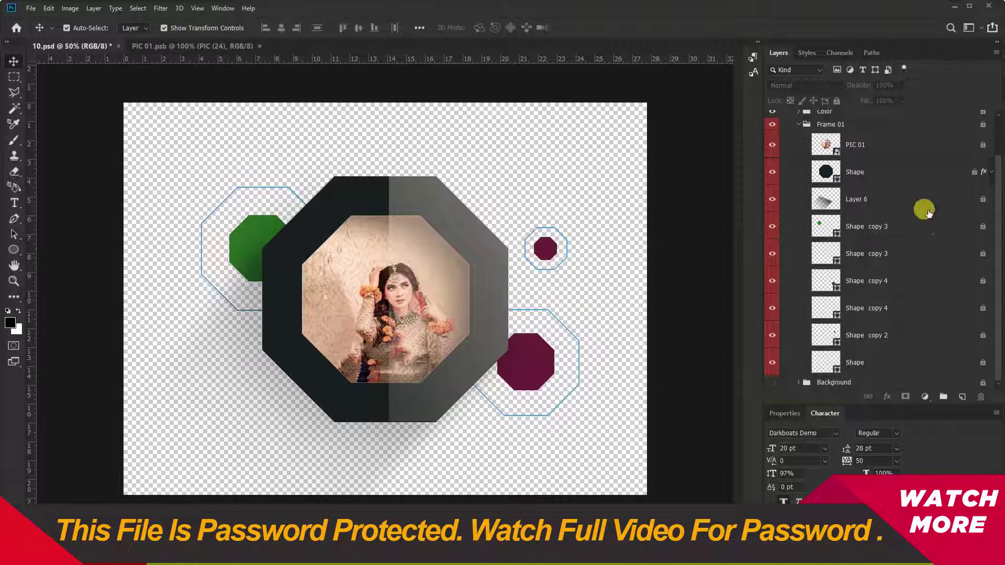
pyautogui.scroll(3, 834, 313)
pyautogui.click(808, 222)
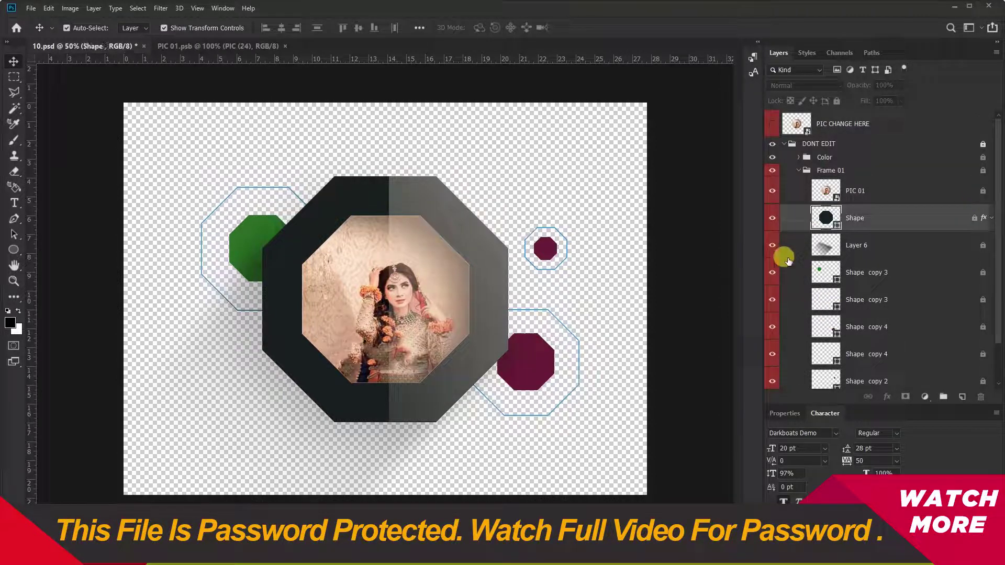
pyautogui.click(821, 254)
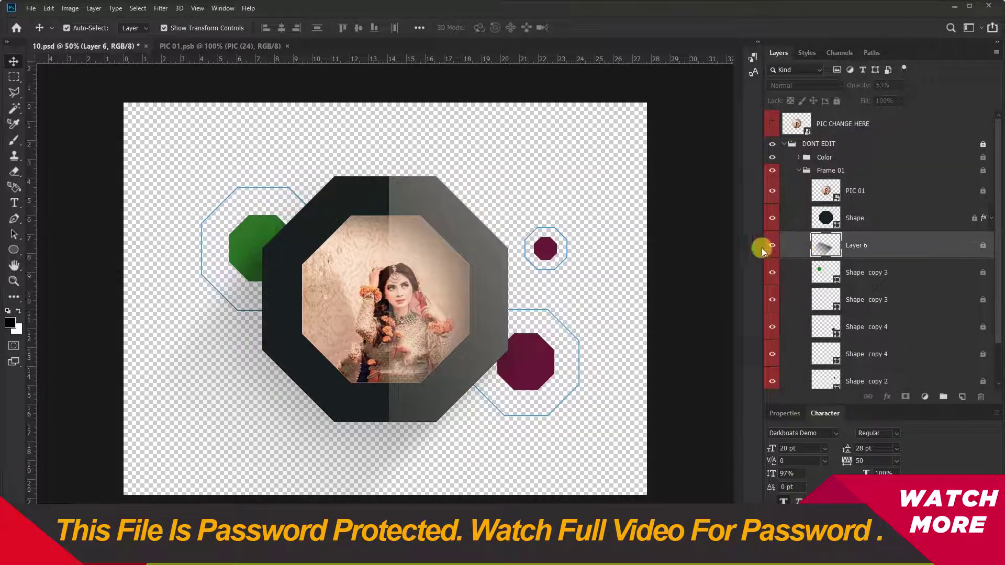
pyautogui.click(439, 329)
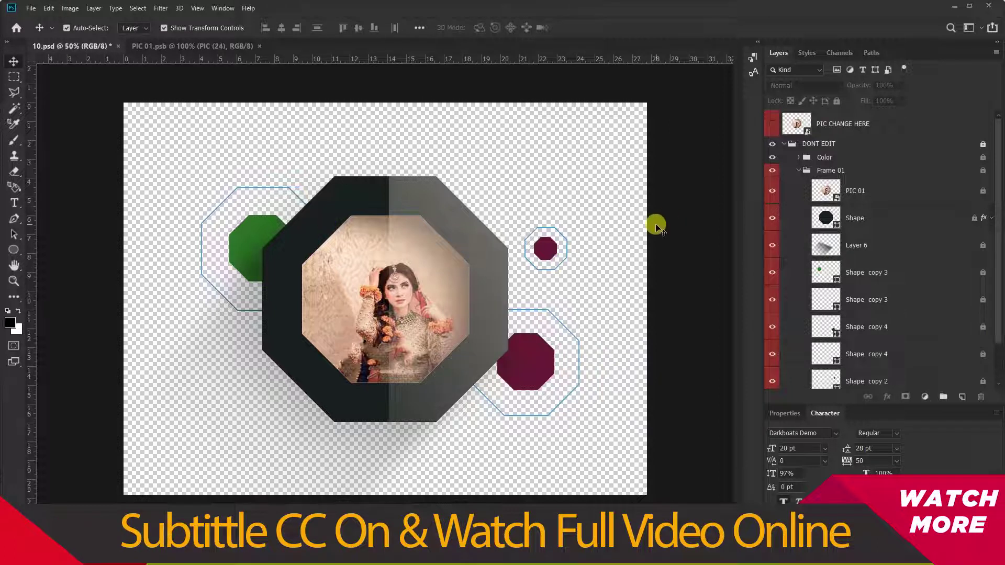
pyautogui.hotkey('ctrl', 'alt', 's')
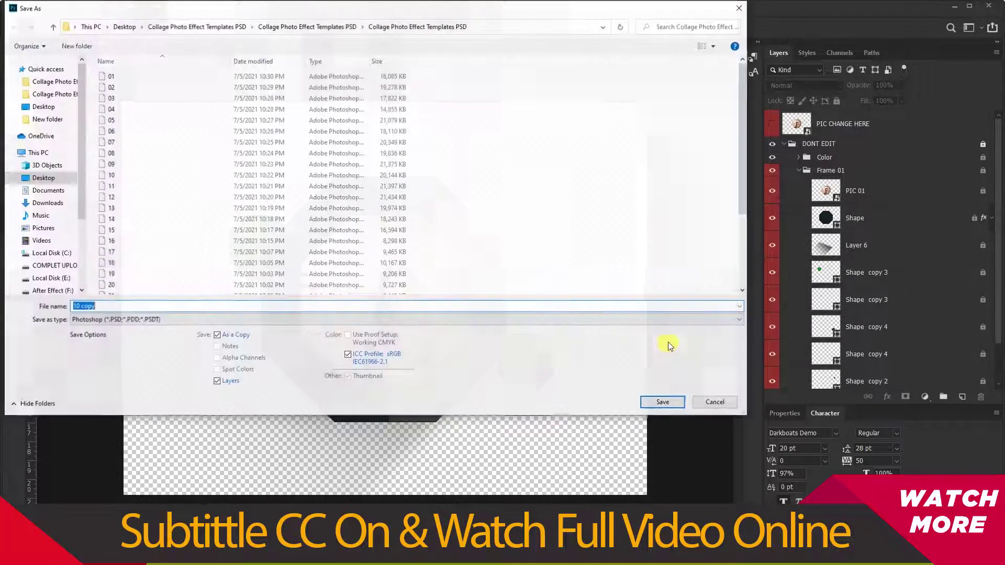
pyautogui.click(523, 320)
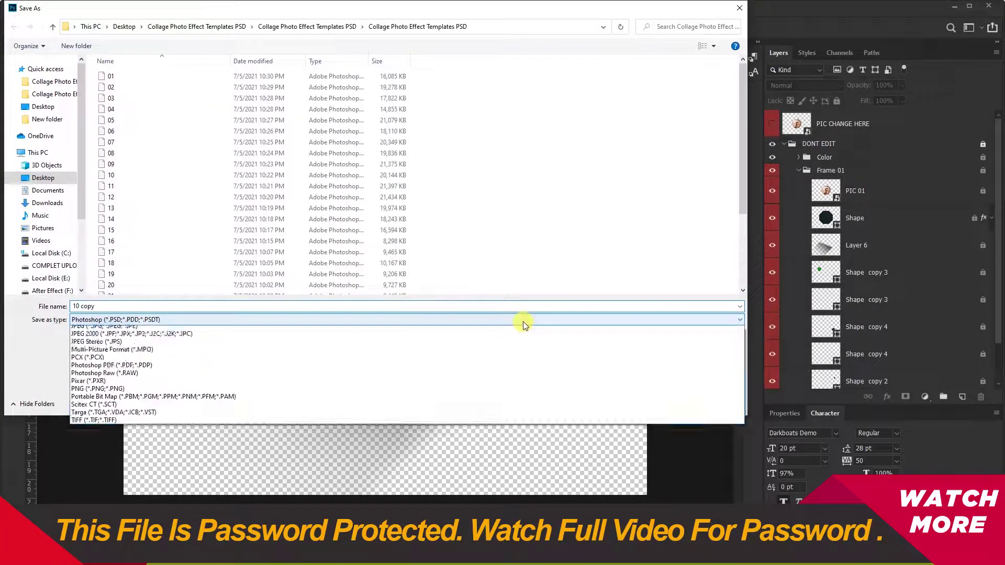
pyautogui.click(715, 187)
pyautogui.click(720, 401)
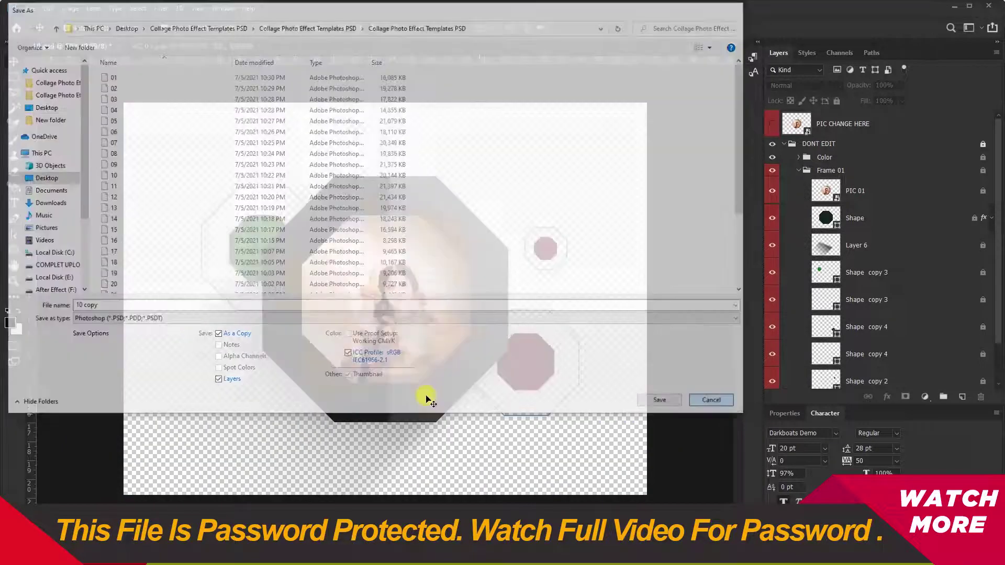
# - Close 10.psd without saving its changes and close the PIC 01.psb document
pyautogui.click(118, 46)
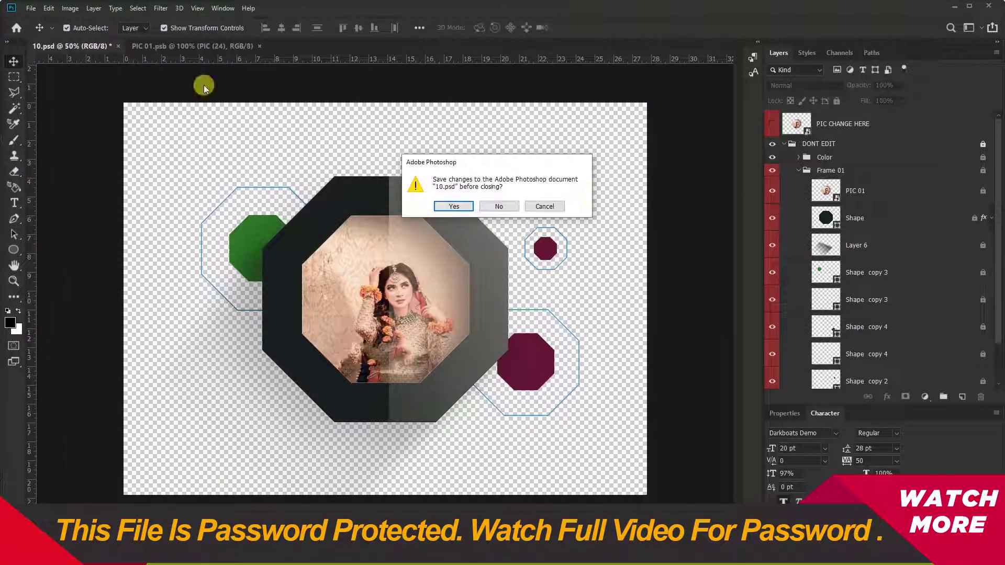
pyautogui.click(511, 208)
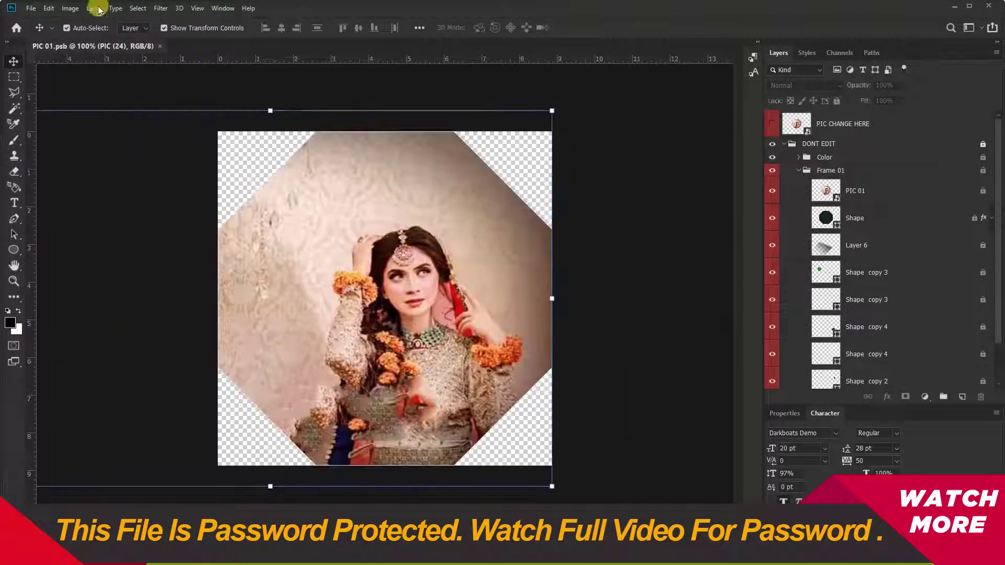
pyautogui.click(163, 47)
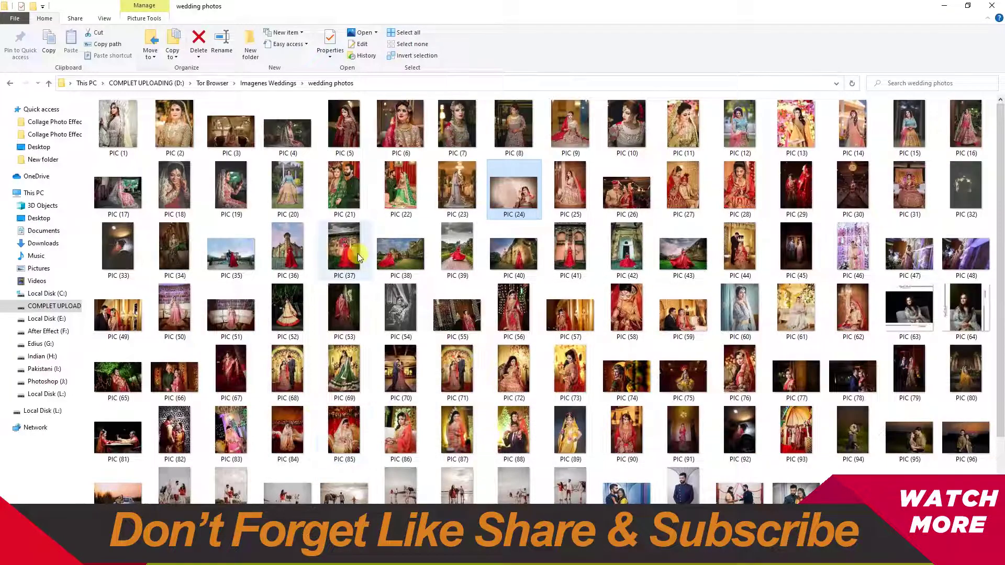
# - Open template 17, the four overlapping circles, from the Collage Photo Effect Templates PSD folder
pyautogui.click(340, 481)
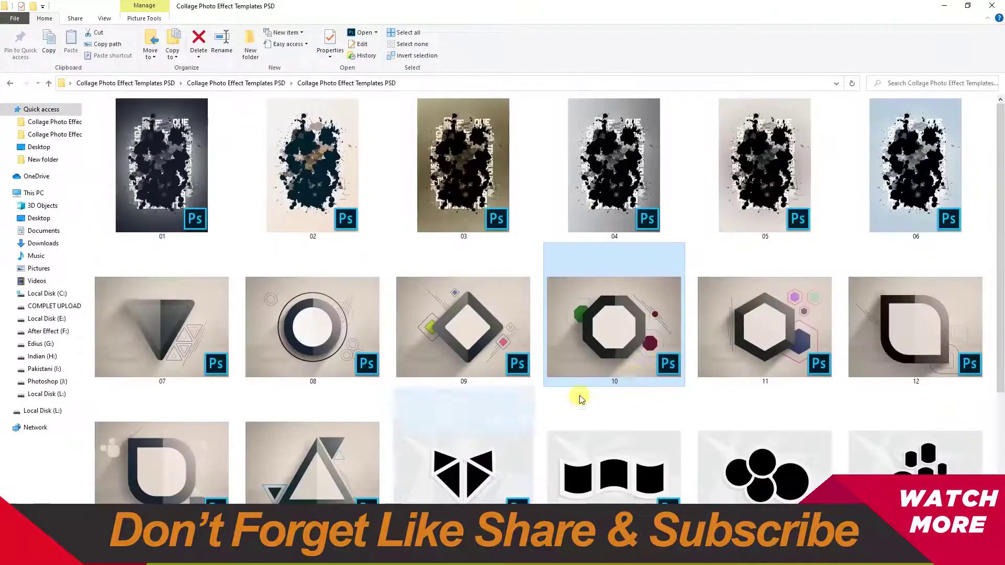
pyautogui.scroll(-3, 579, 399)
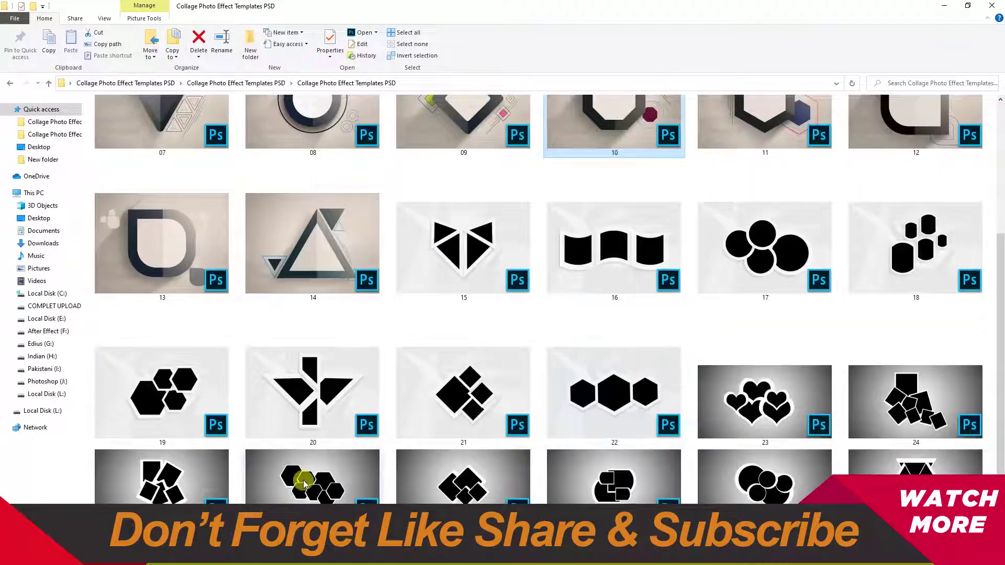
pyautogui.click(283, 501)
pyautogui.click(151, 389)
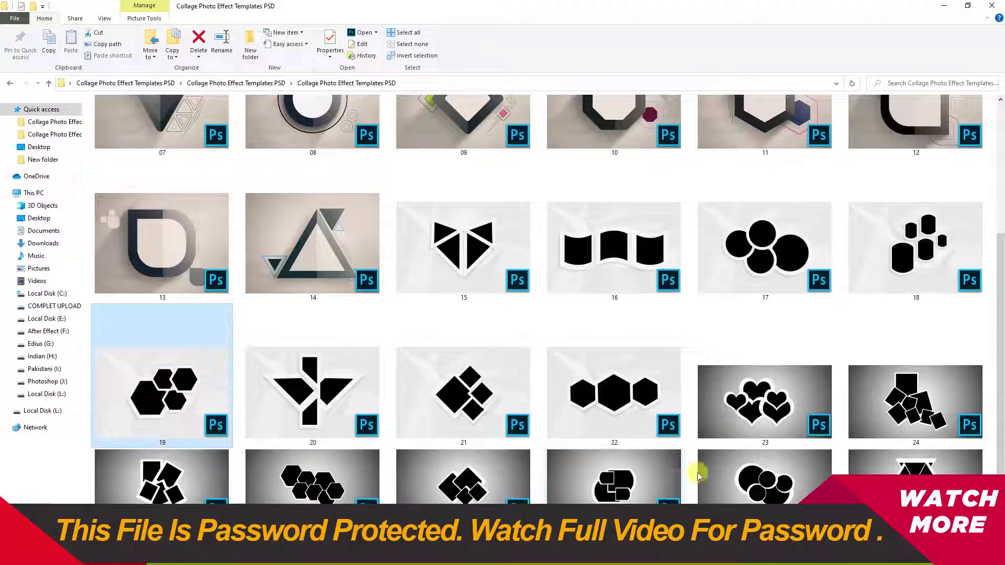
pyautogui.click(801, 440)
pyautogui.click(799, 490)
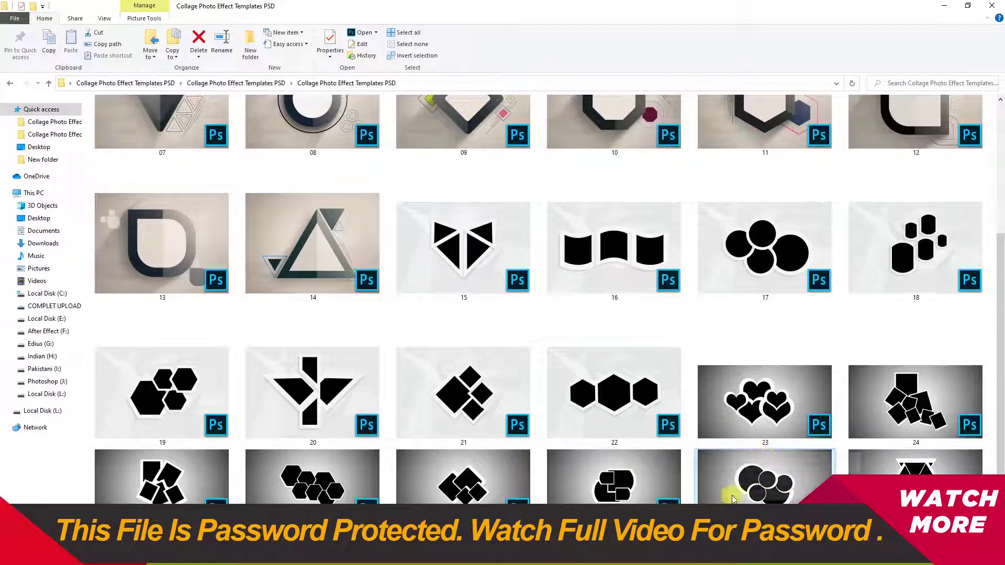
pyautogui.click(746, 253)
pyautogui.doubleClick(767, 216)
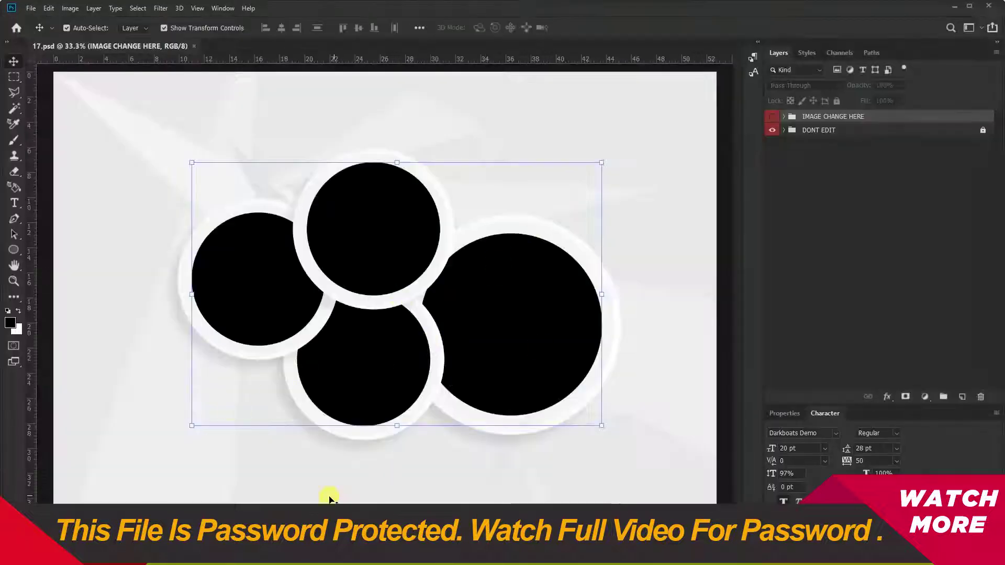
# - Expand the IMAGE CHANGE HERE group and open the contents of the PIC 01 copy smart object
pyautogui.click(849, 243)
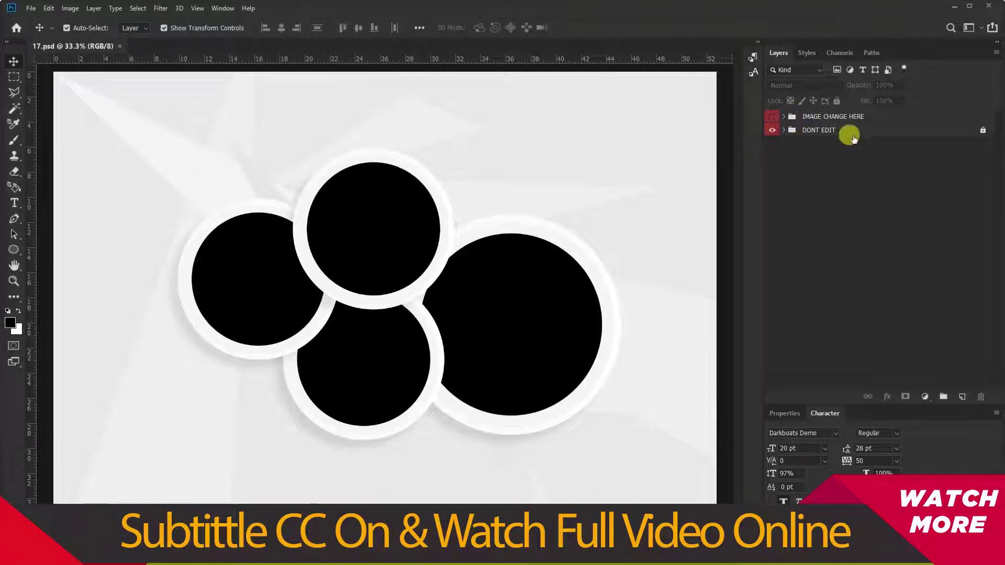
pyautogui.click(784, 117)
pyautogui.click(821, 134)
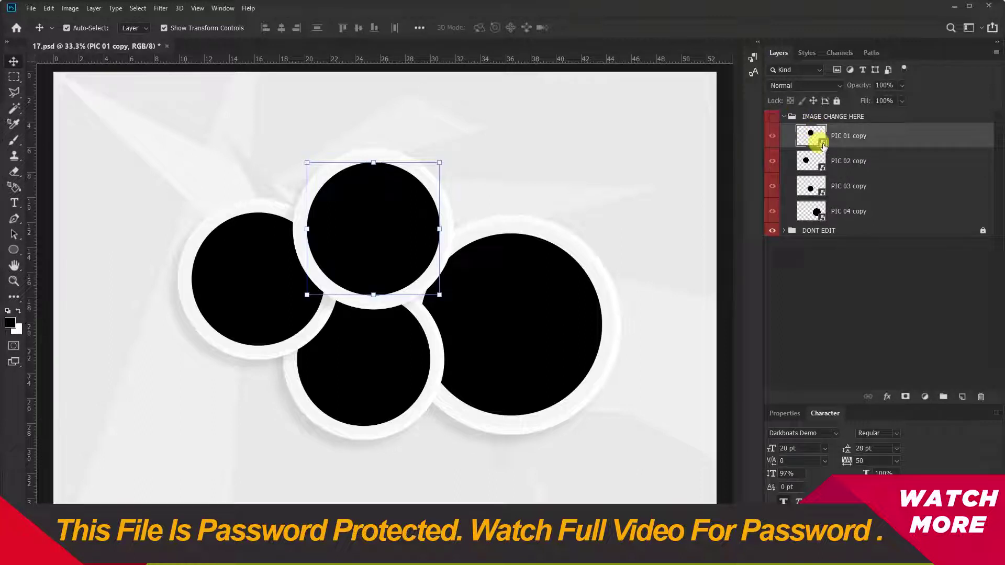
pyautogui.doubleClick(811, 135)
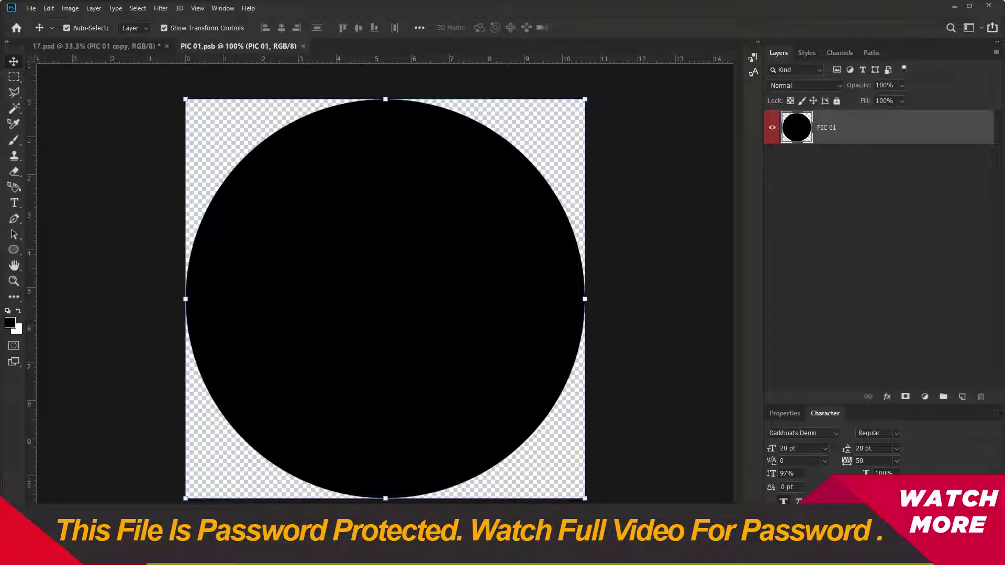
# - Place PIC (98) from the wedding photos folder into the circle document and enlarge it to about 73% to cover the canvas
pyautogui.moveTo(269, 555)
pyautogui.click(251, 482)
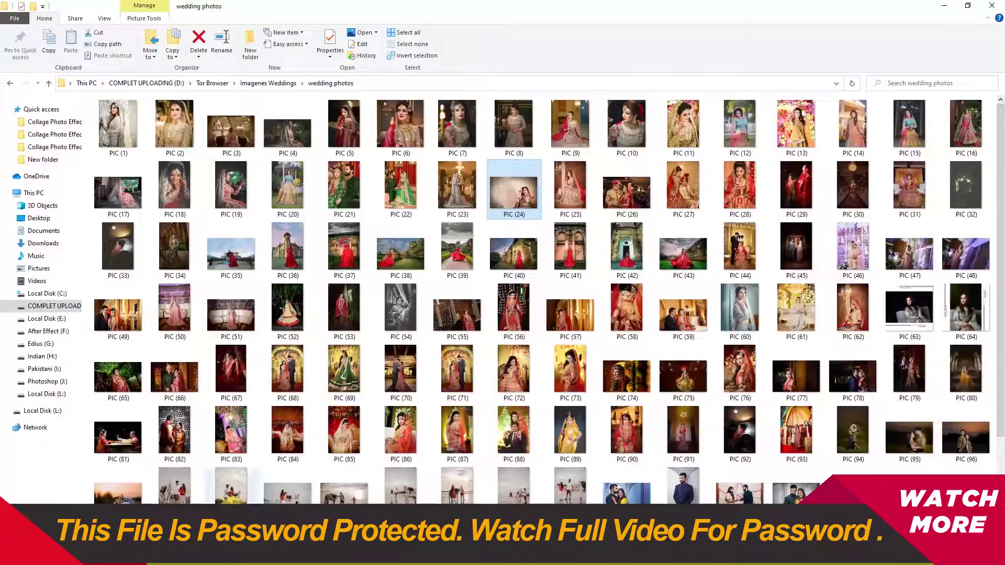
pyautogui.scroll(-2, 521, 389)
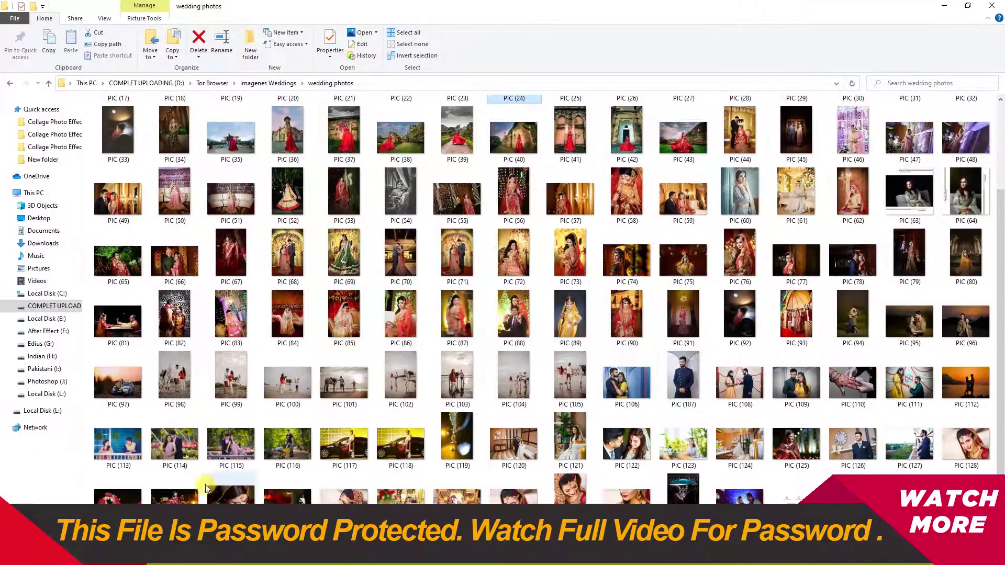
pyautogui.click(175, 377)
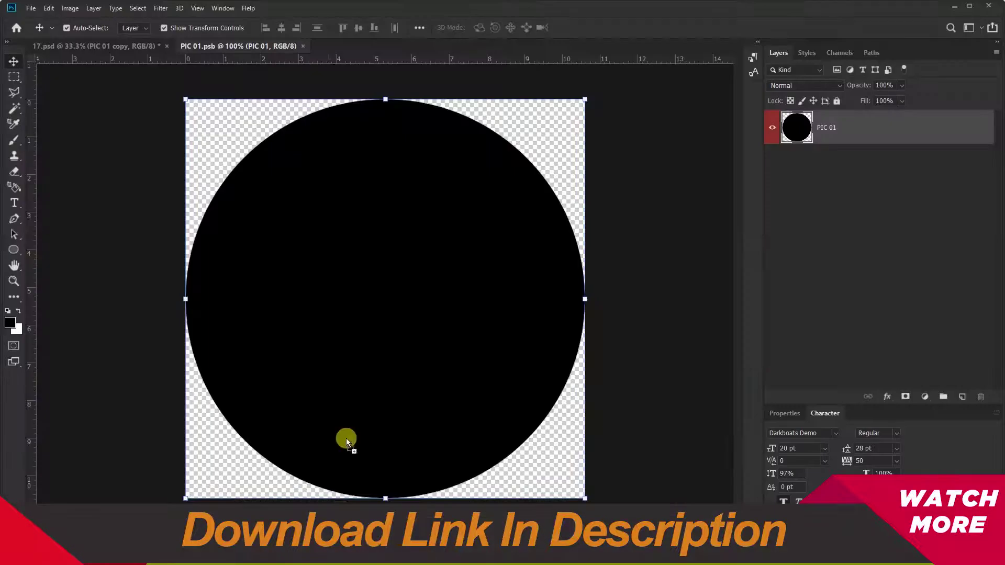
pyautogui.moveTo(347, 438); pyautogui.dragTo(352, 423)
pyautogui.moveTo(515, 299); pyautogui.dragTo(475, 378)
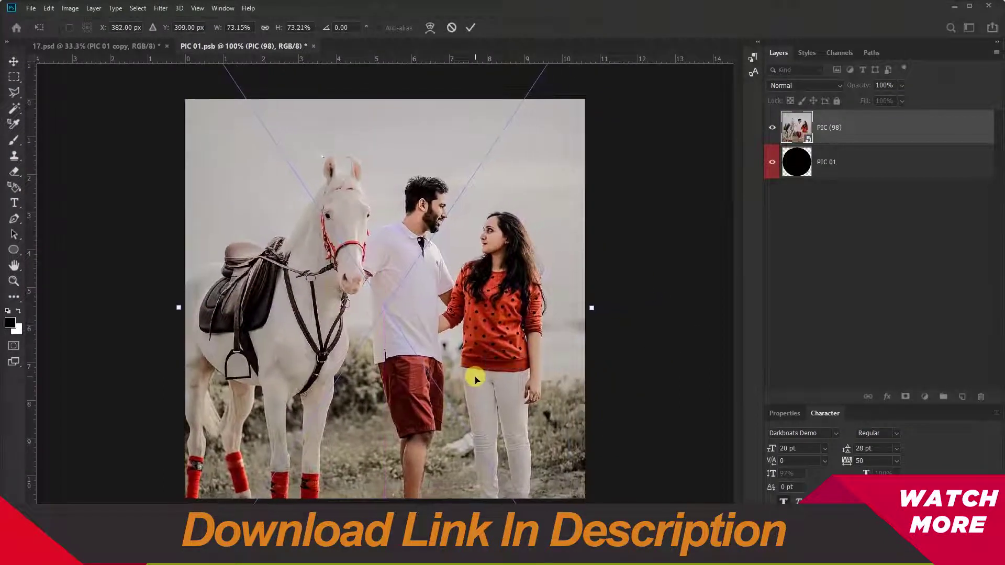
pyautogui.press('Return')
# - Clip the PIC (98) photo to the circle layer, then save and close the smart object to return to 17.psd
pyautogui.press('ctrl')
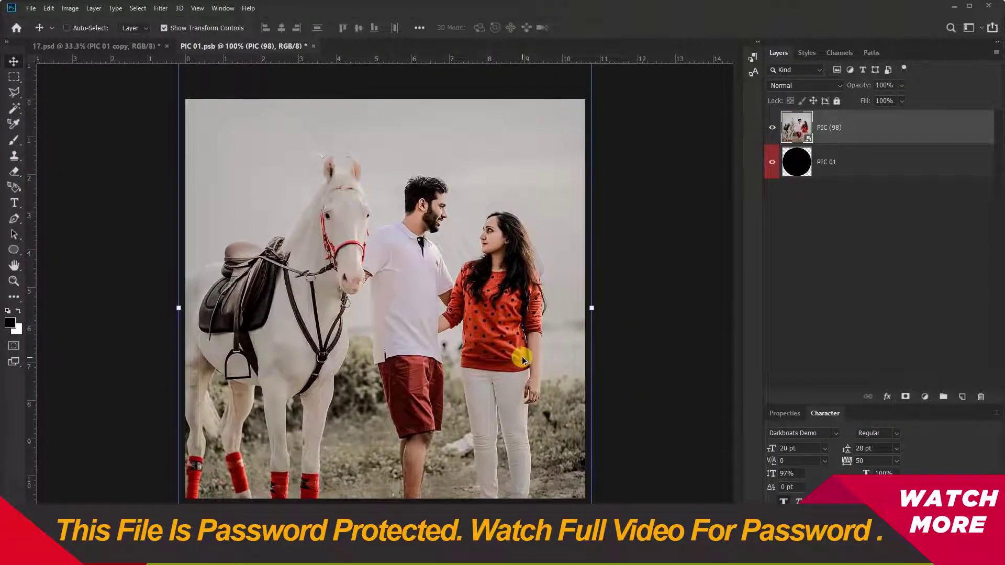
pyautogui.hotkey('ctrl', 'alt', 'g')
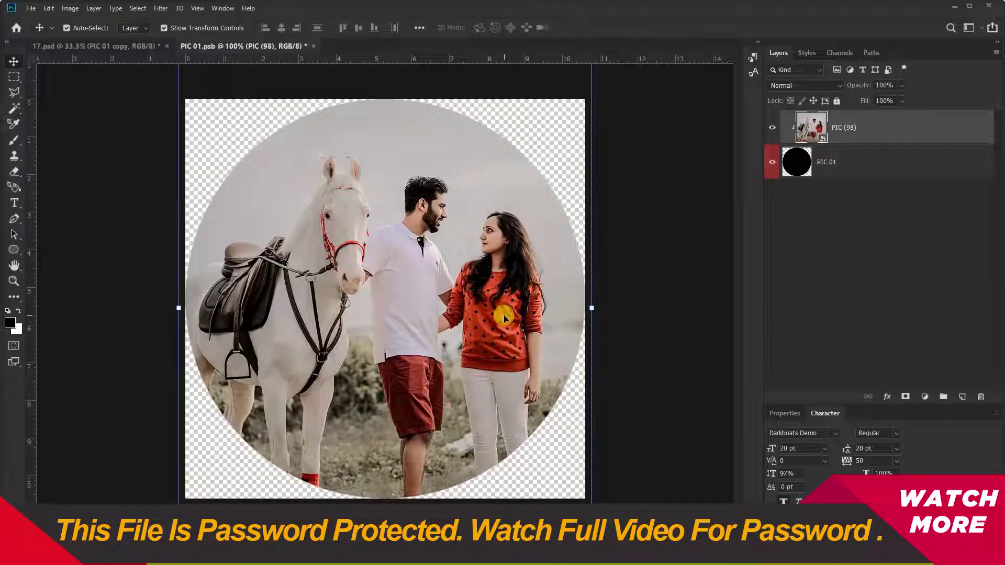
pyautogui.click(307, 47)
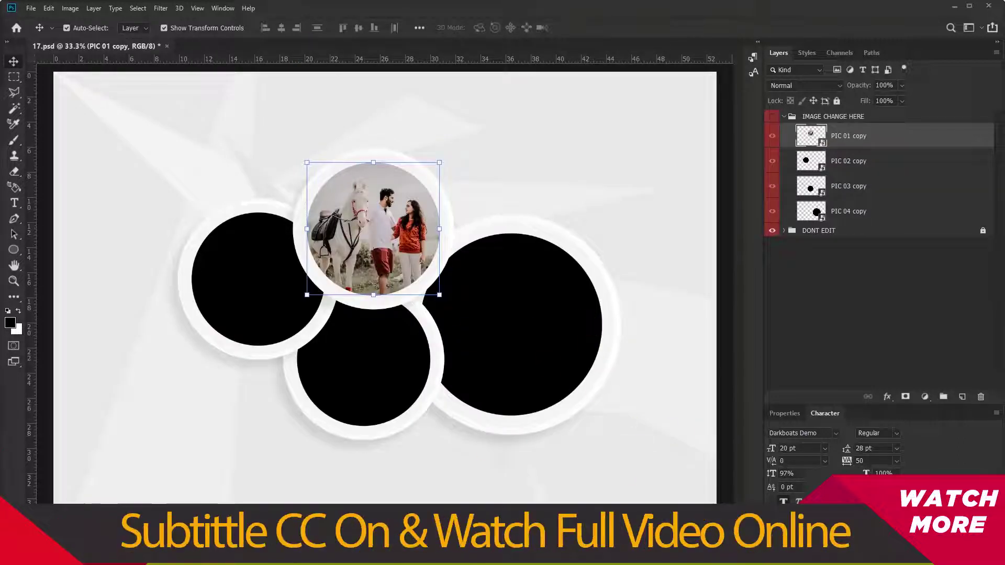
# - Open the PIC 02 copy smart object and place PIC (99) from the wedding photos folder in it, enlarged to about 70%
pyautogui.doubleClick(803, 159)
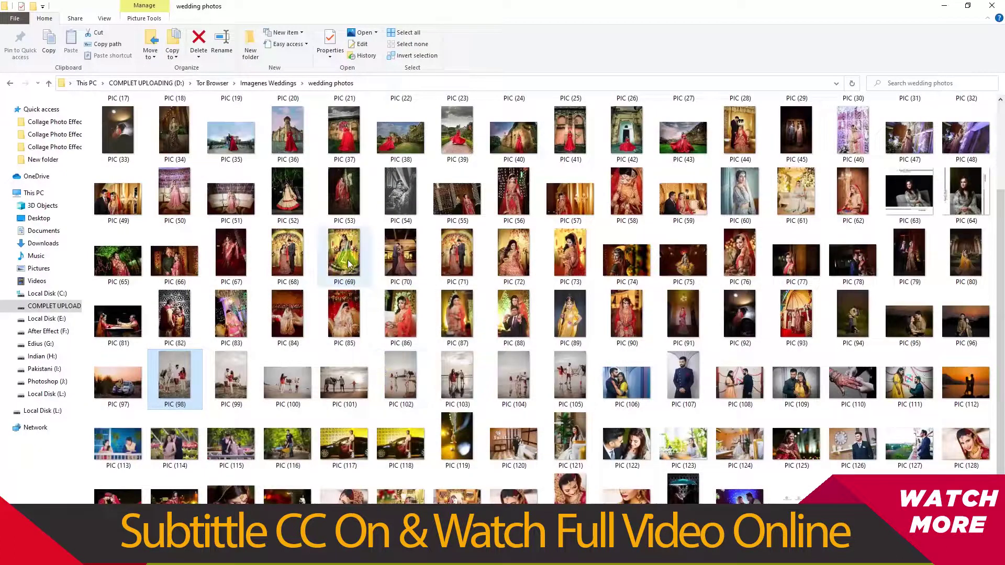
pyautogui.click(230, 379)
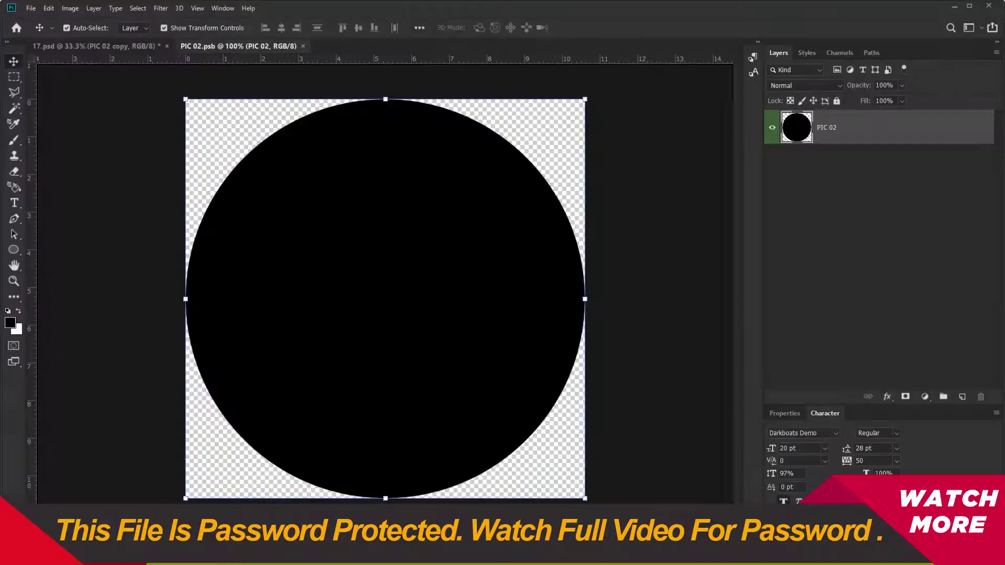
pyautogui.moveTo(231, 380); pyautogui.dragTo(447, 359)
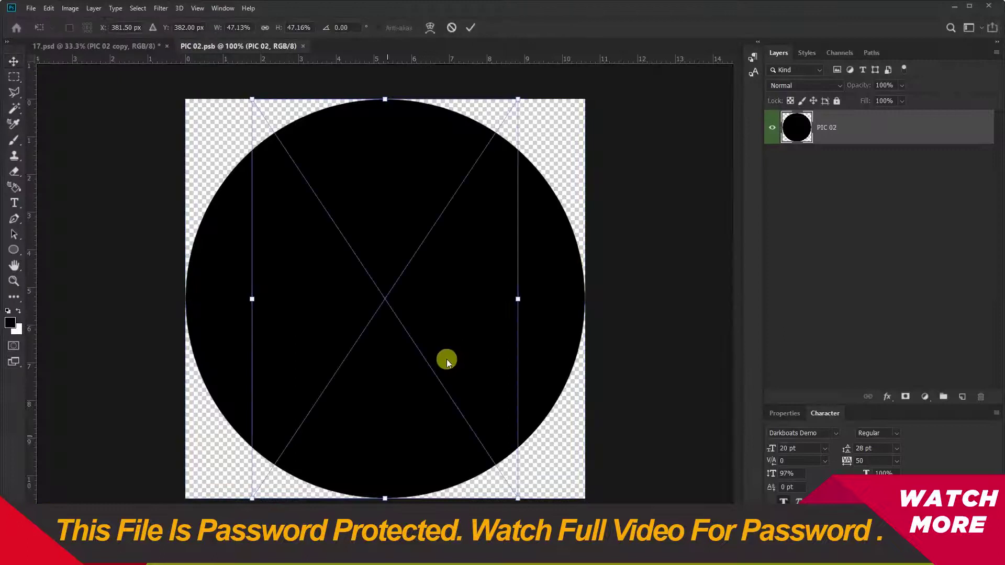
pyautogui.moveTo(516, 303); pyautogui.dragTo(642, 335)
pyautogui.moveTo(474, 395); pyautogui.dragTo(414, 384)
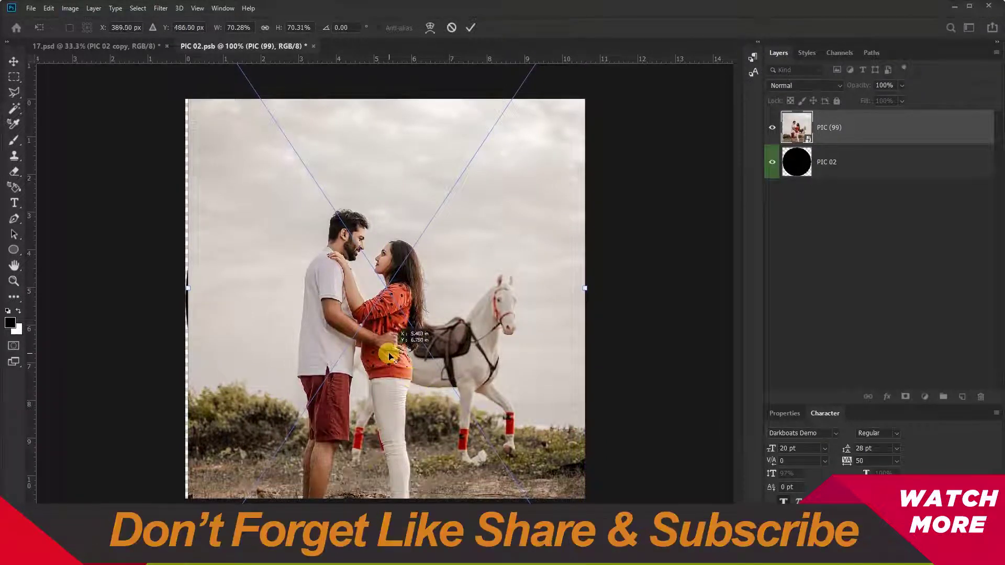
pyautogui.press('Return')
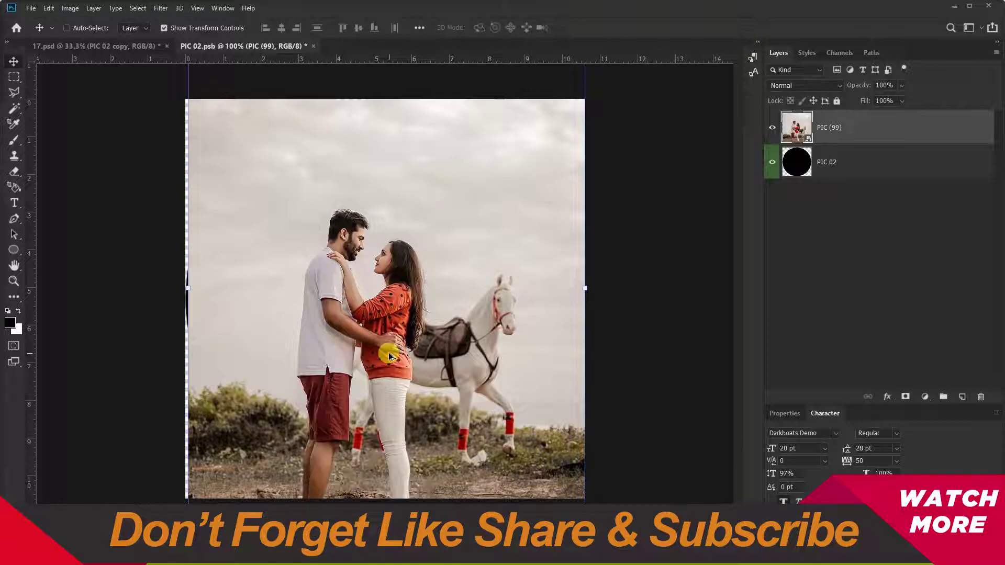
# - Clip the PIC (99) photo to the circle layer, enlarge it slightly and move it up to fill the circle, and save
pyautogui.hotkey('ctrl', 'alt', 'g')
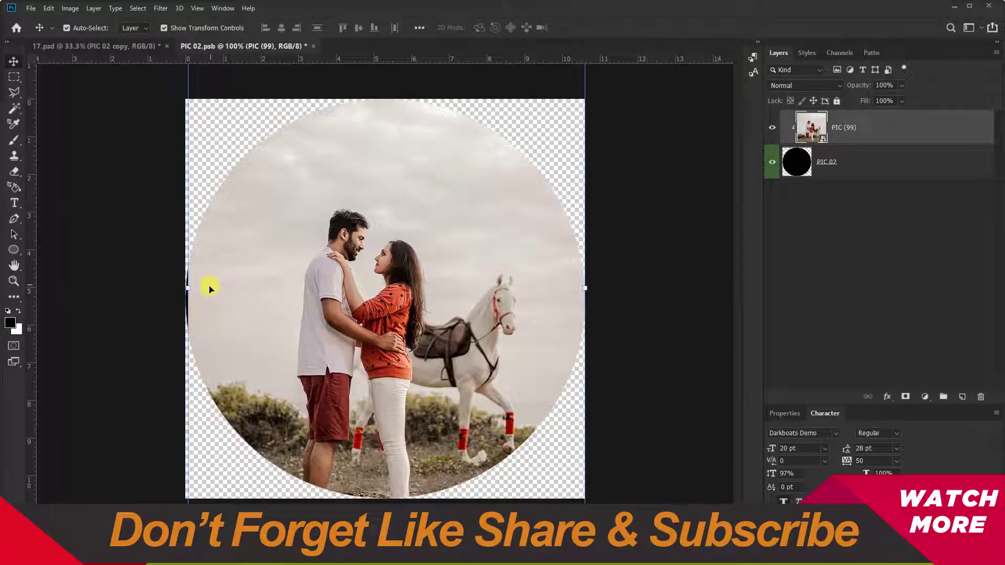
pyautogui.moveTo(187, 287)
pyautogui.mouseDown()
pyautogui.moveTo(173, 289)
pyautogui.moveTo(184, 293)
pyautogui.mouseUp()
pyautogui.press('Return')
pyautogui.moveTo(331, 280); pyautogui.dragTo(321, 224)
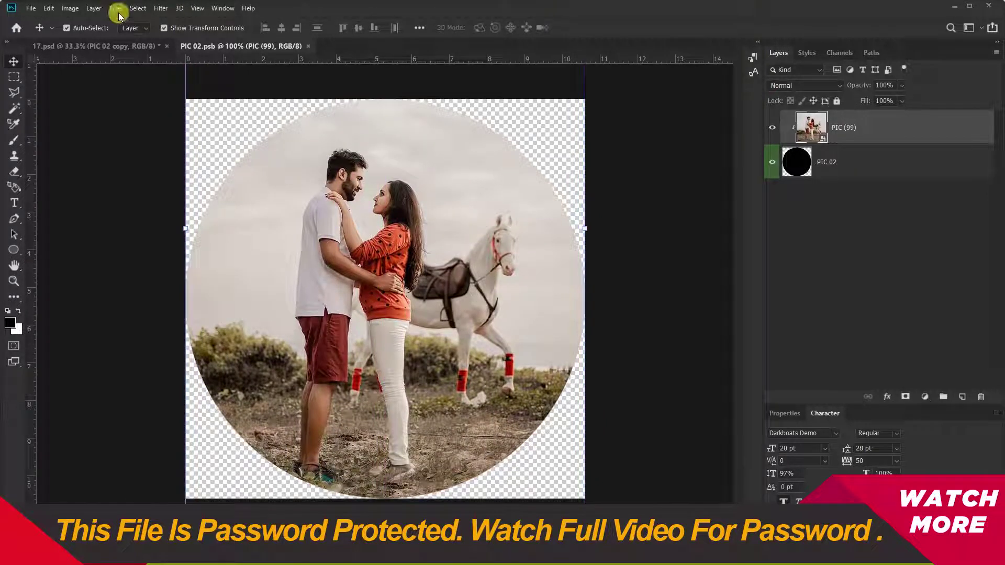
# - Check the updated PIC 02 circle in 17.psd, then close the PIC 02 smart object document
pyautogui.click(135, 42)
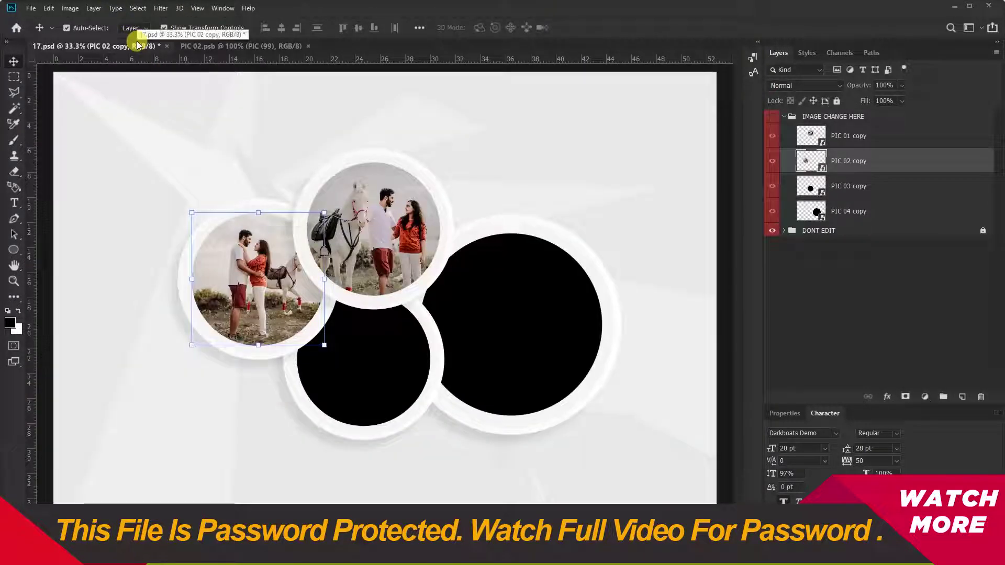
pyautogui.click(263, 50)
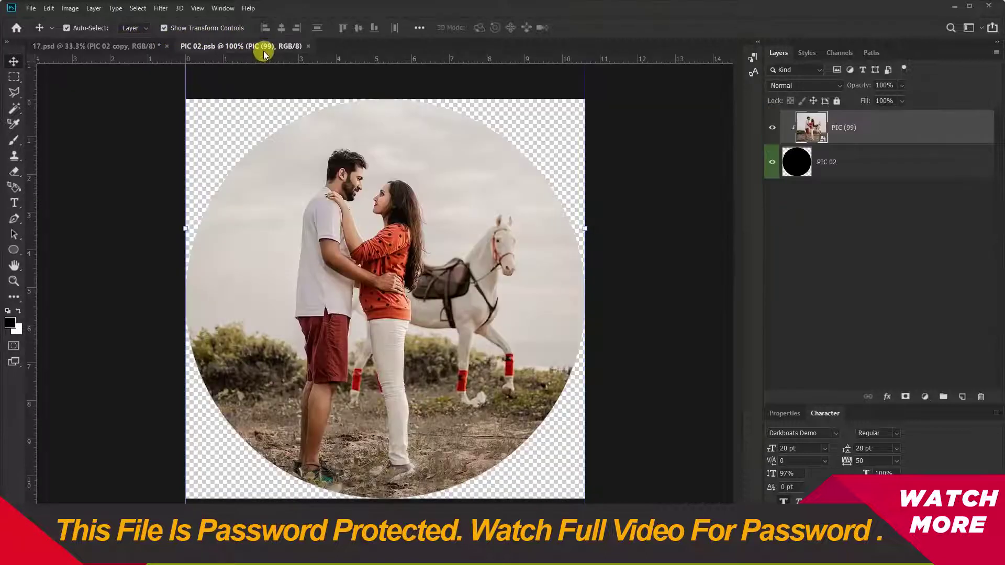
pyautogui.click(309, 46)
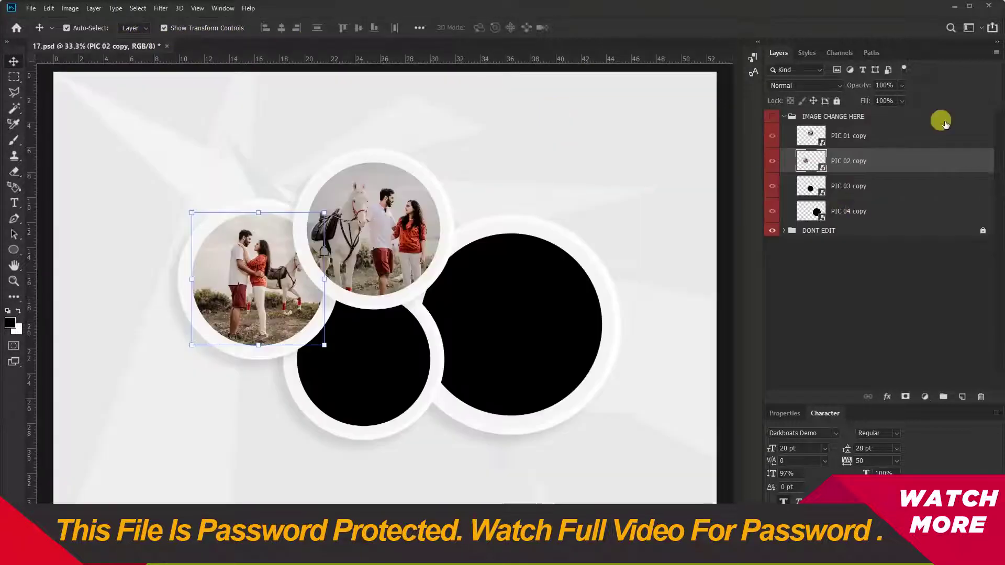
# - Open the PIC 03 copy smart object and place PIC (105) from the wedding photos folder in it
pyautogui.click(823, 188)
pyautogui.doubleClick(819, 190)
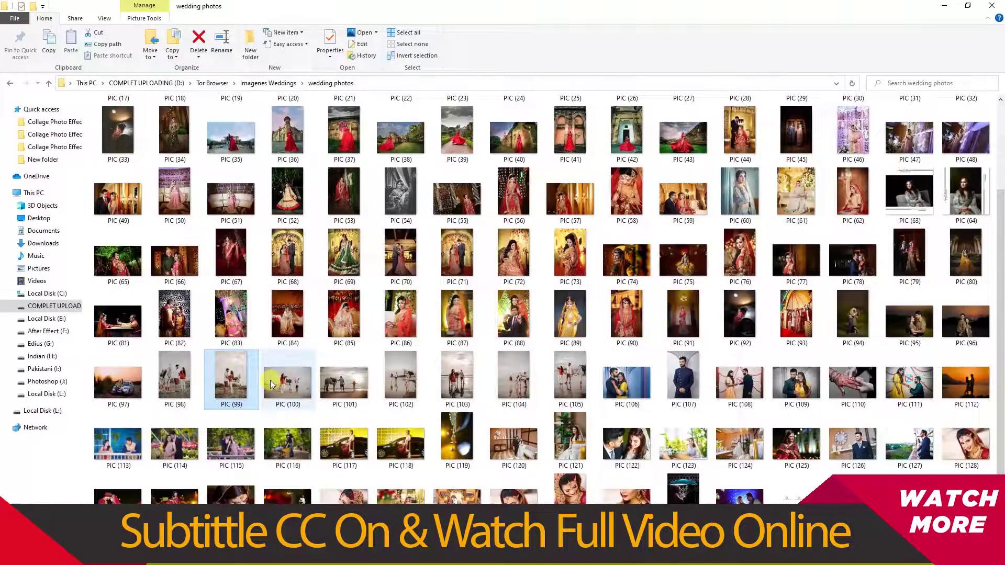
pyautogui.click(400, 376)
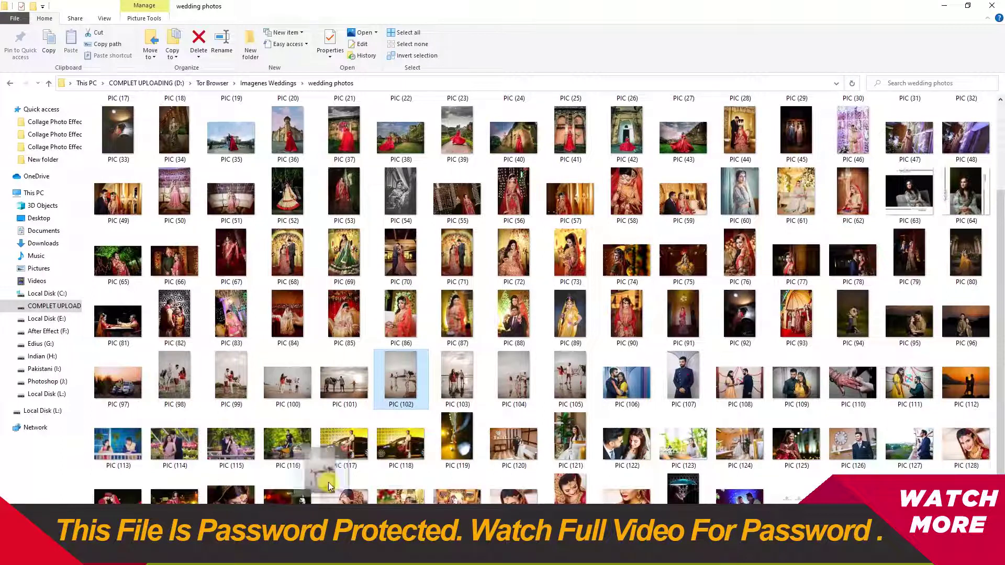
pyautogui.moveTo(328, 483); pyautogui.dragTo(335, 471)
pyautogui.click(570, 376)
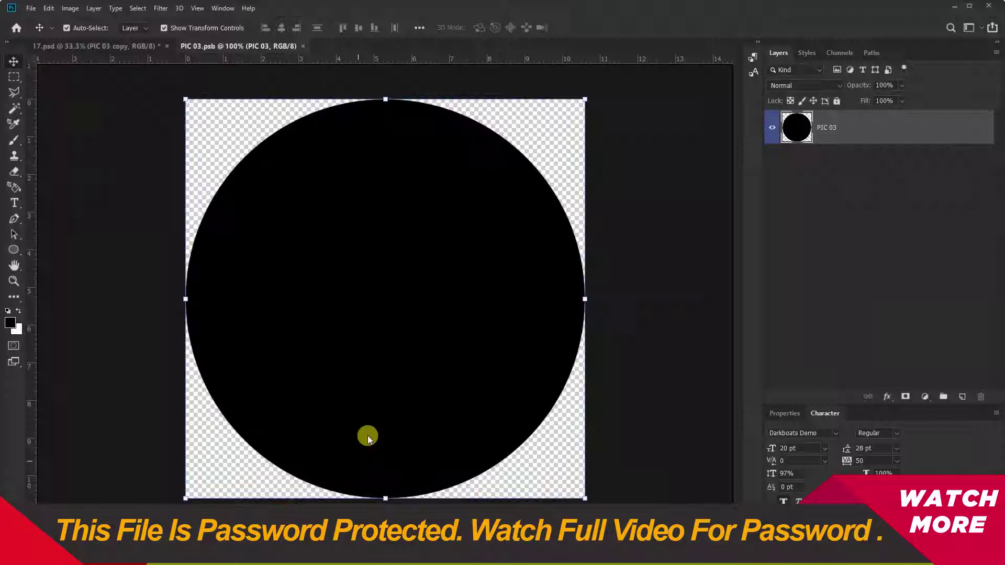
pyautogui.moveTo(366, 437); pyautogui.dragTo(382, 410)
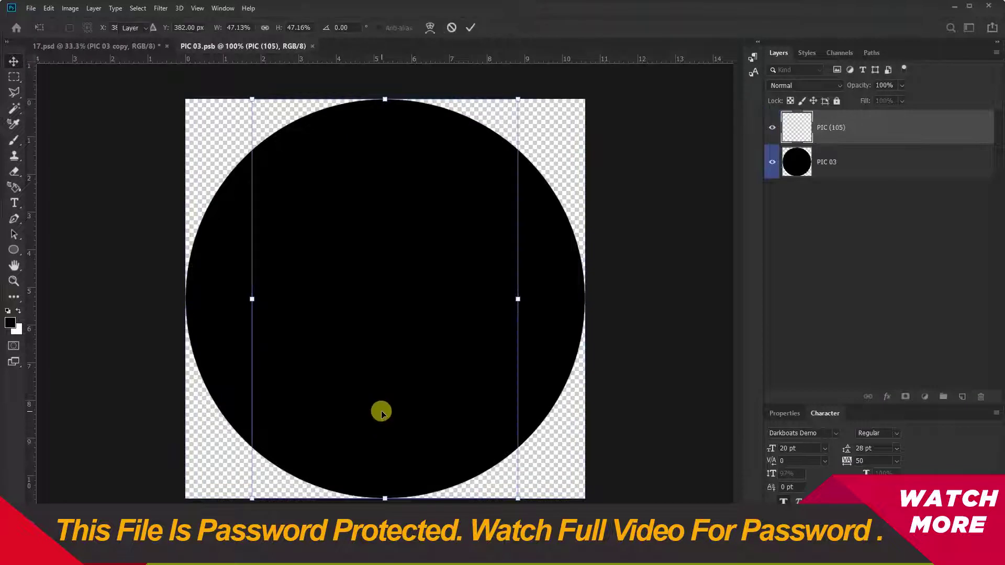
# - Enlarge and reposition the PIC (105) photo so it covers the whole canvas, and commit the placement
pyautogui.moveTo(515, 301); pyautogui.dragTo(611, 341)
pyautogui.moveTo(557, 373); pyautogui.dragTo(482, 377)
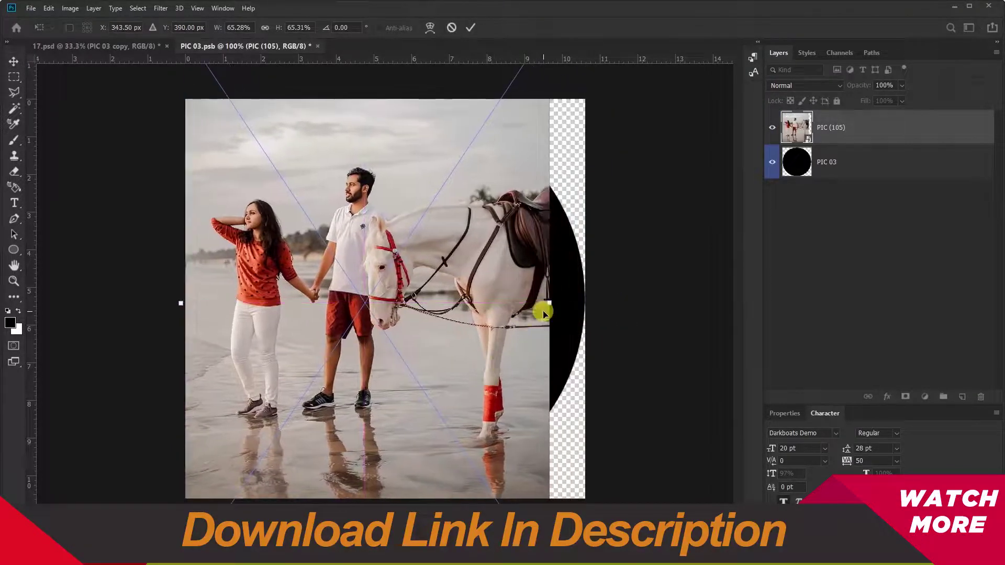
pyautogui.moveTo(549, 304); pyautogui.dragTo(577, 312)
pyautogui.moveTo(507, 337)
pyautogui.mouseDown()
pyautogui.moveTo(519, 351)
pyautogui.moveTo(502, 352)
pyautogui.mouseUp()
pyautogui.press('Return')
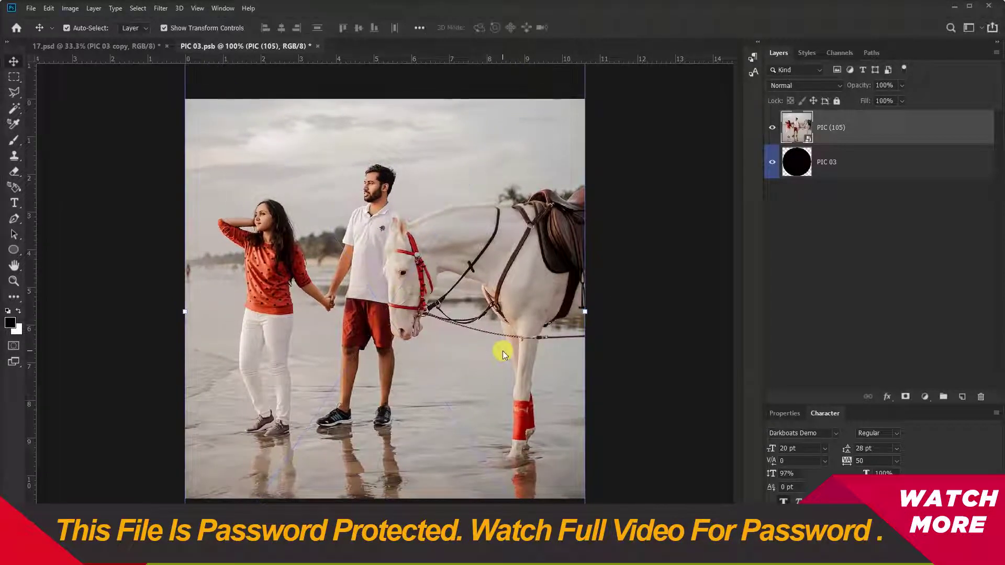
# - Clip the PIC (105) photo to the circle layer, save the smart object and view the result in 17.psd
pyautogui.hotkey('ctrl', 'alt', 'g')
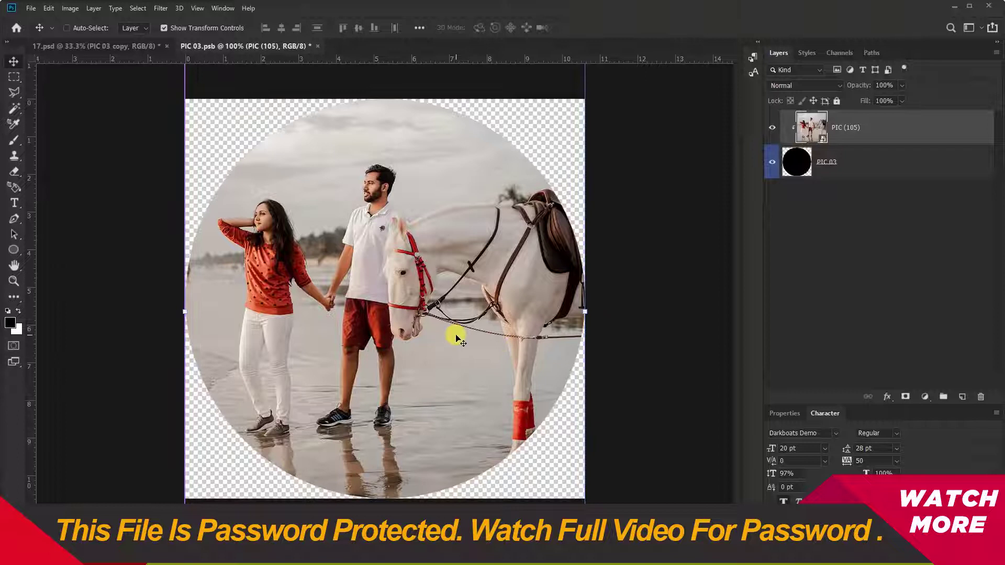
pyautogui.hotkey('ctrl', 's')
pyautogui.click(126, 45)
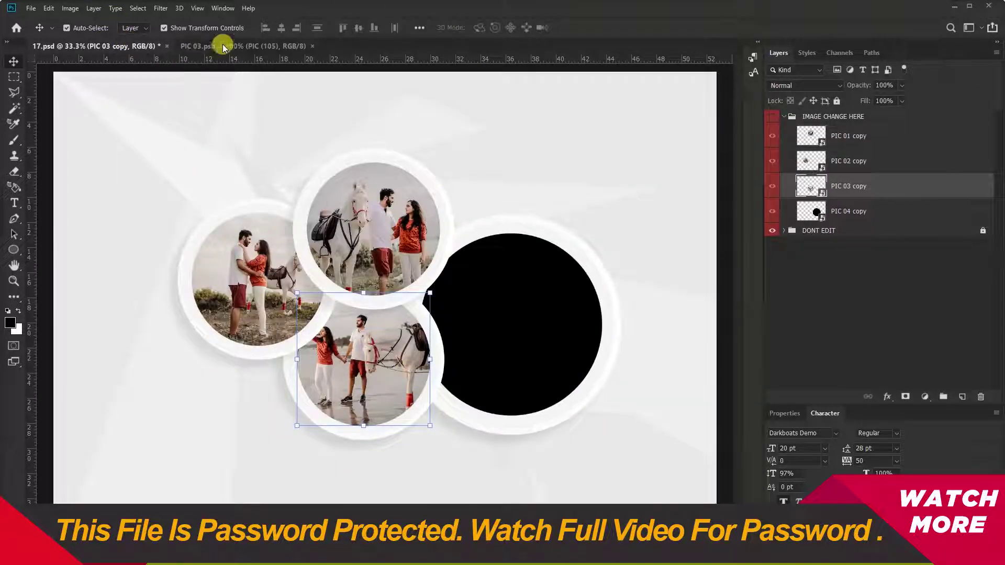
# - Move the PIC (105) photo slightly down inside its circle, save the smart object, check 17.psd and close the smart object
pyautogui.click(246, 46)
pyautogui.moveTo(392, 235); pyautogui.dragTo(386, 251)
pyautogui.hotkey('ctrl', 's')
pyautogui.click(142, 45)
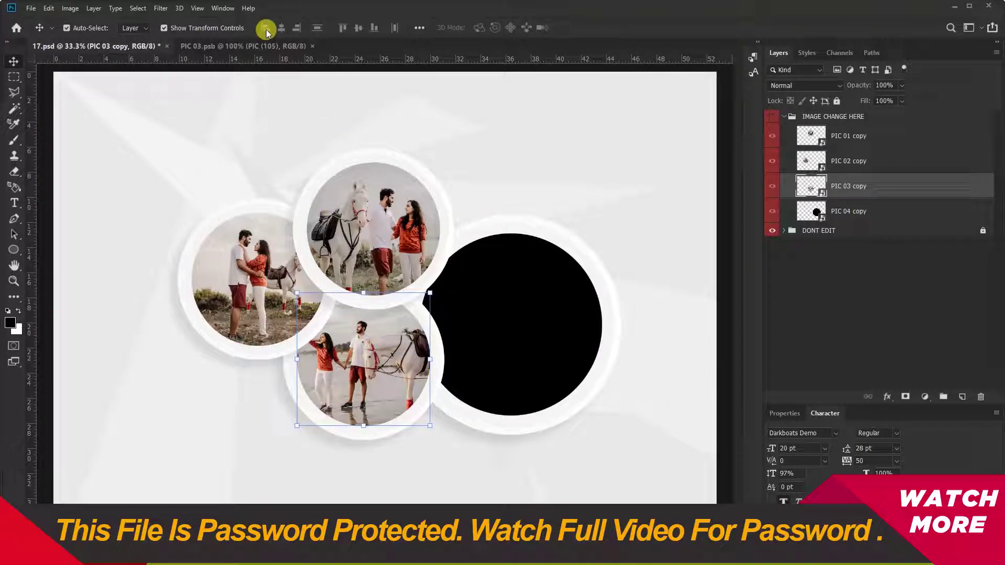
pyautogui.click(309, 47)
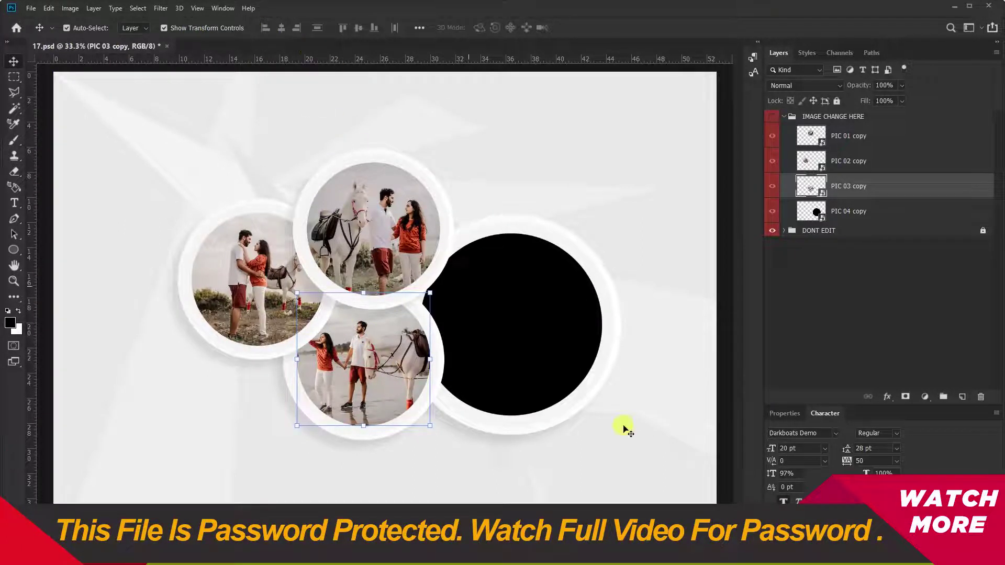
# - Open the PIC 04 copy smart object and place PIC (103) from the wedding photos folder in it
pyautogui.doubleClick(806, 210)
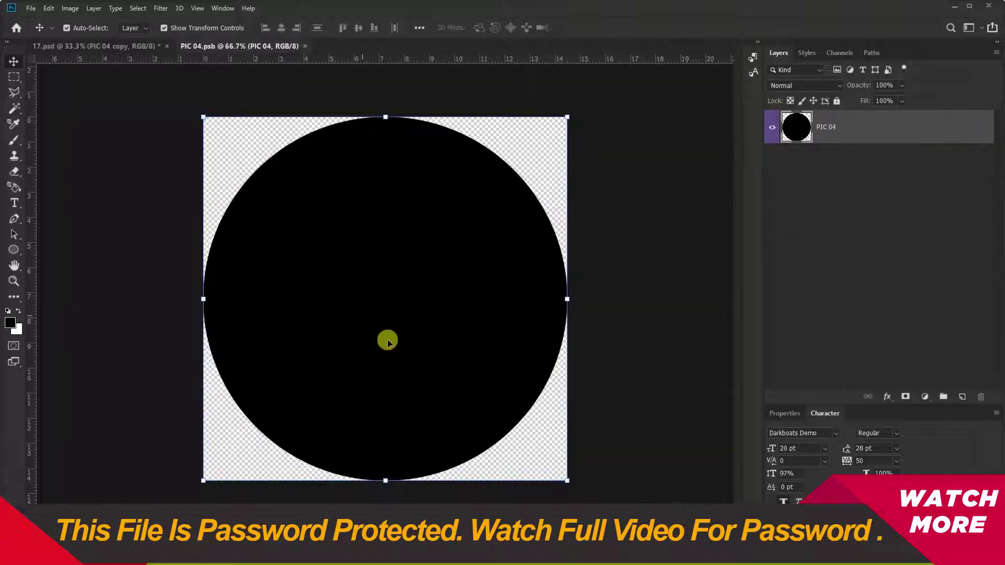
pyautogui.hotkey('alt', 'Tab')
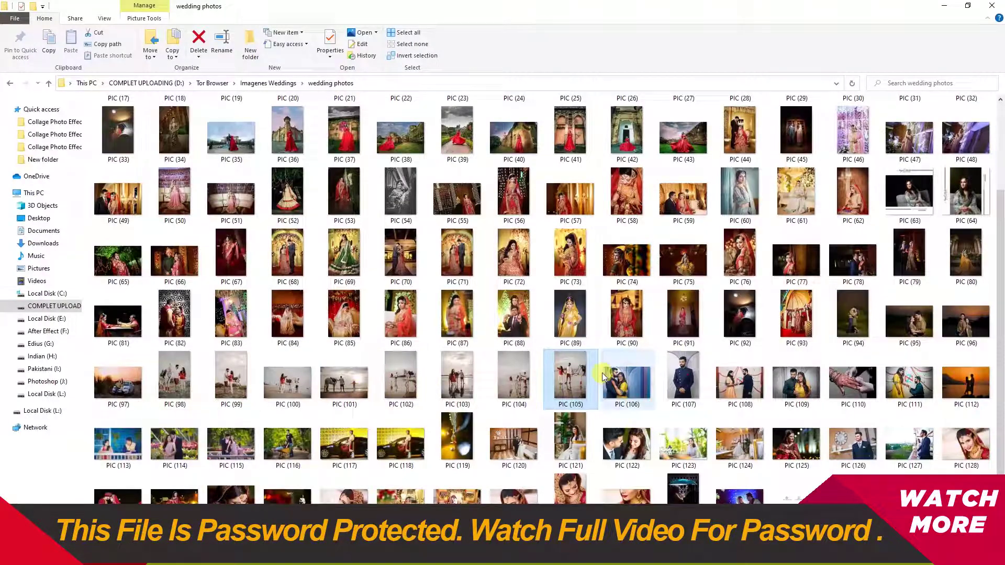
pyautogui.click(458, 379)
pyautogui.moveTo(458, 377); pyautogui.dragTo(424, 366)
# - Enlarge and reposition the PIC (103) photo so it covers the whole canvas, and commit the placement
pyautogui.moveTo(508, 289); pyautogui.dragTo(594, 299)
pyautogui.moveTo(448, 341); pyautogui.dragTo(386, 329)
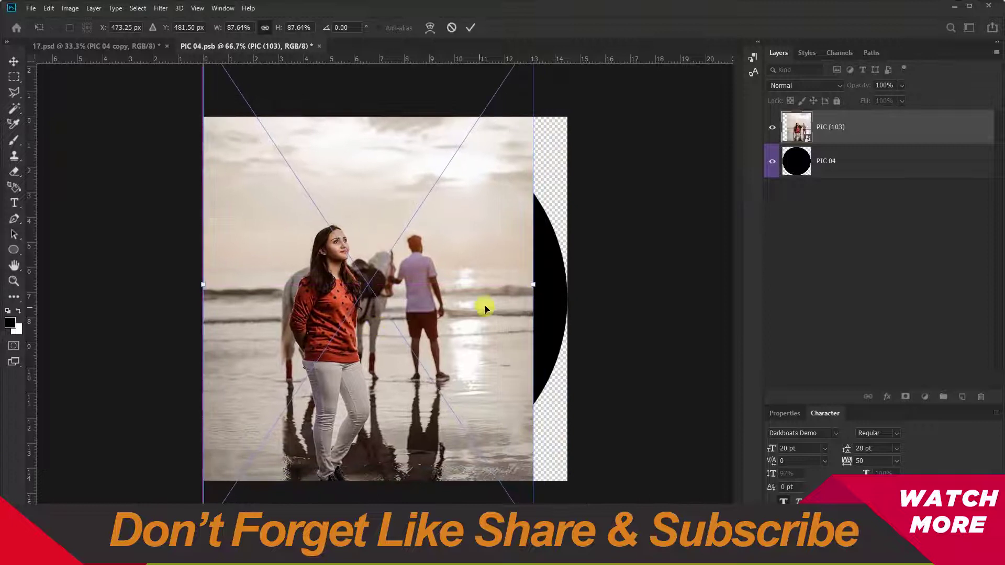
pyautogui.moveTo(534, 282); pyautogui.dragTo(572, 278)
pyautogui.press('Return')
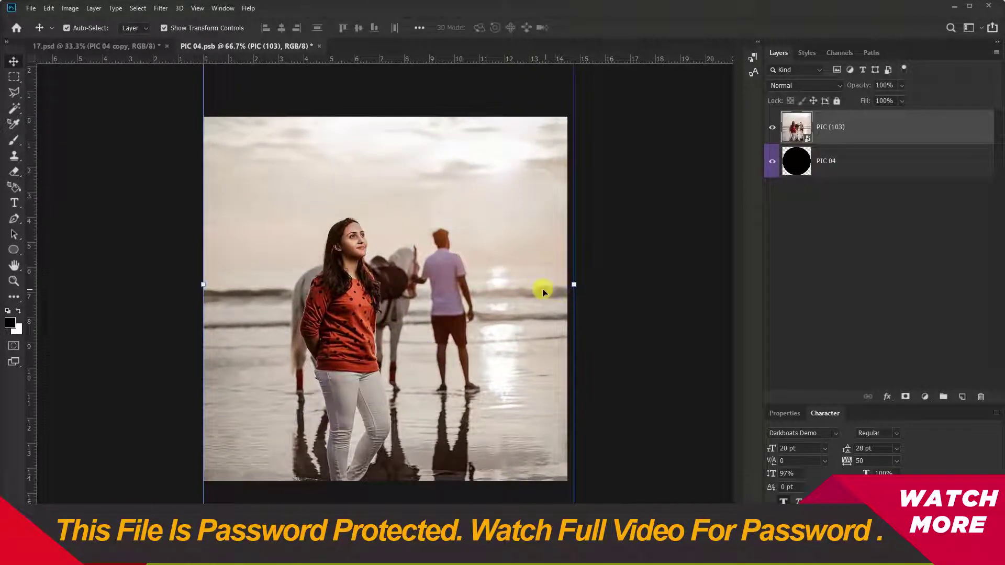
# - Clip the PIC (103) photo to the circle layer, save the smart object, and return to 17.psd with nothing selected
pyautogui.hotkey('ctrl', 'alt', 'g')
pyautogui.hotkey('ctrl', 's')
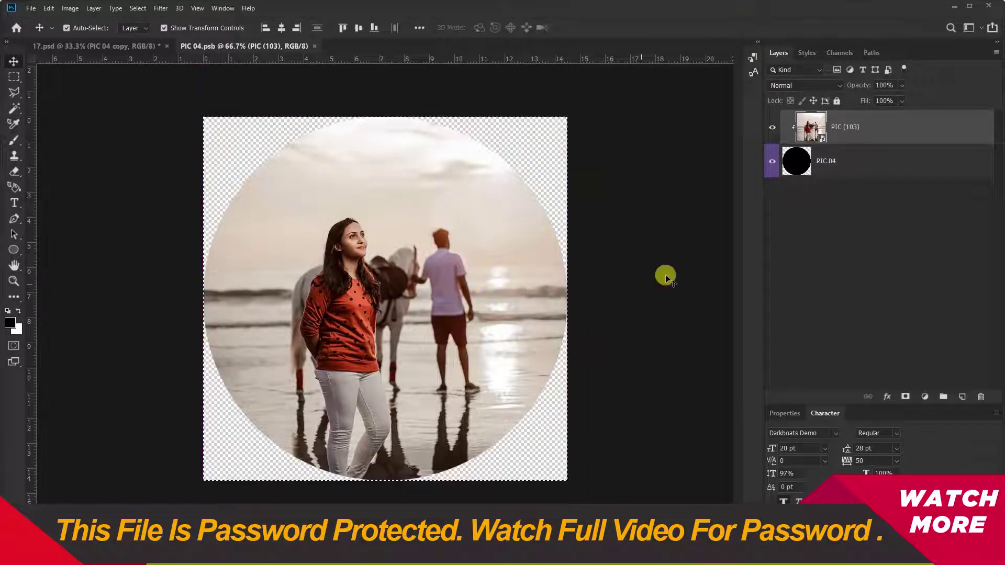
pyautogui.click(666, 278)
pyautogui.click(391, 266)
pyautogui.click(484, 206)
pyautogui.click(447, 212)
pyautogui.click(491, 207)
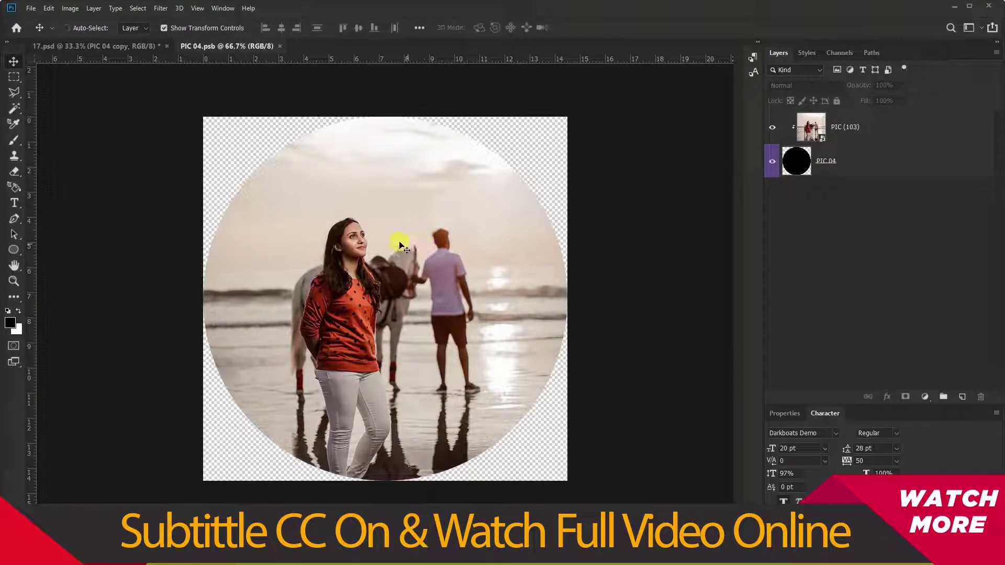
pyautogui.click(107, 46)
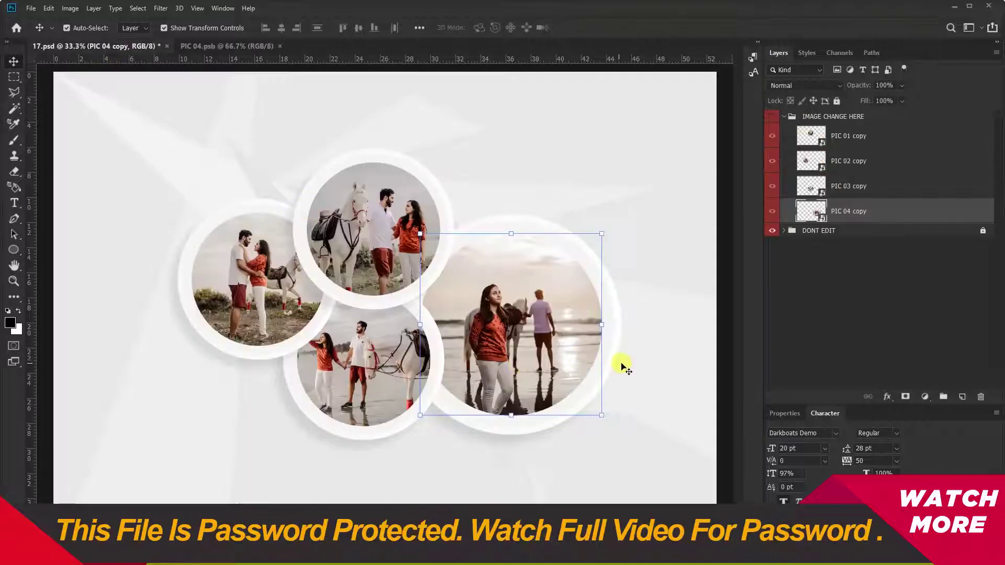
pyautogui.click(662, 366)
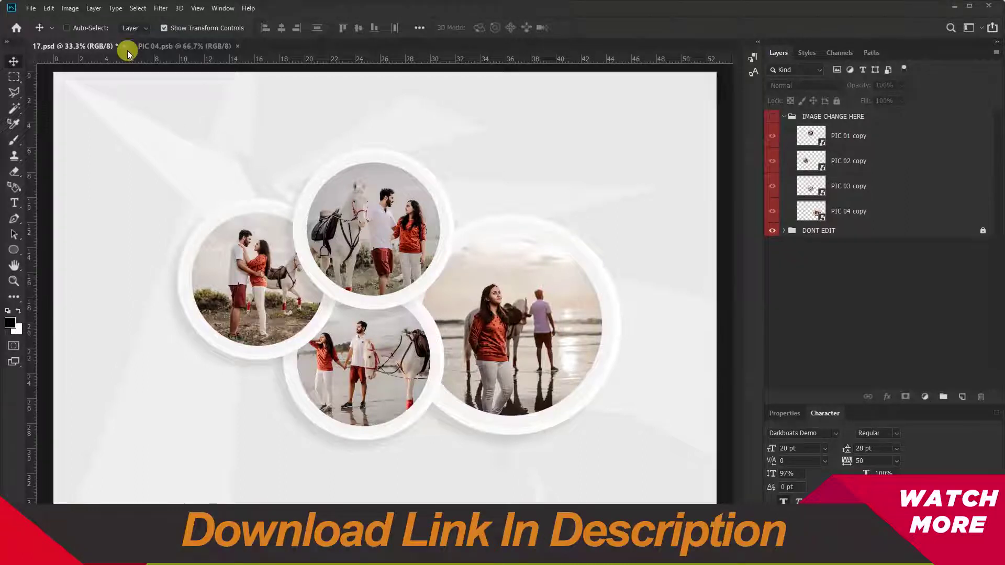
# - Close 17.psd without saving its changes, and close the PIC 04 smart object document
pyautogui.hotkey('ctrl', 'alt', 's')
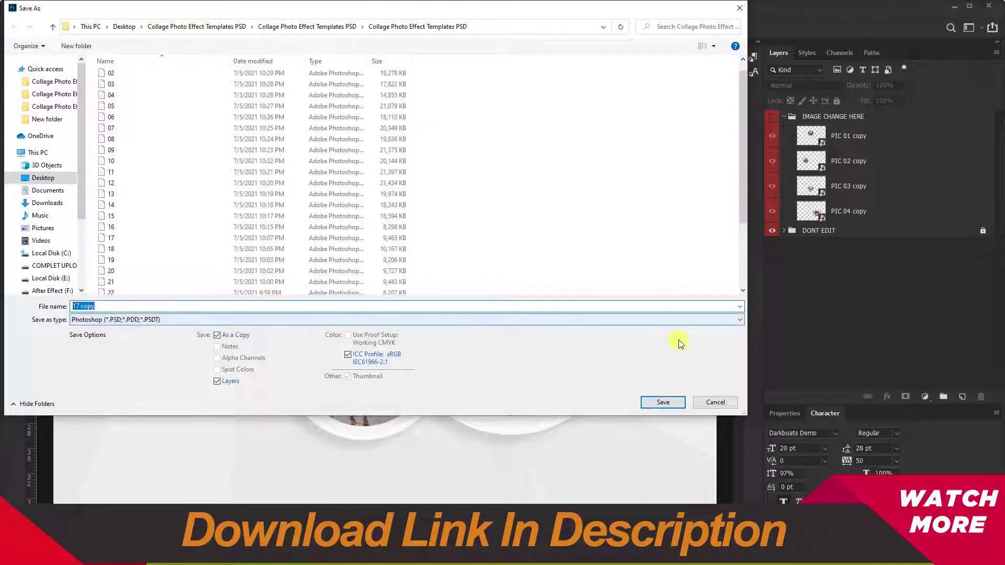
pyautogui.click(717, 404)
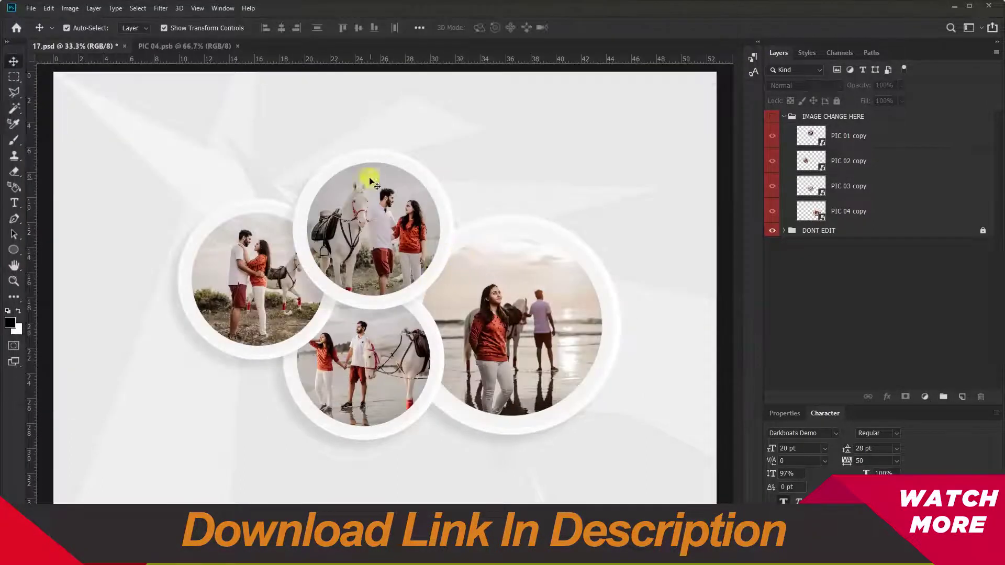
pyautogui.click(124, 46)
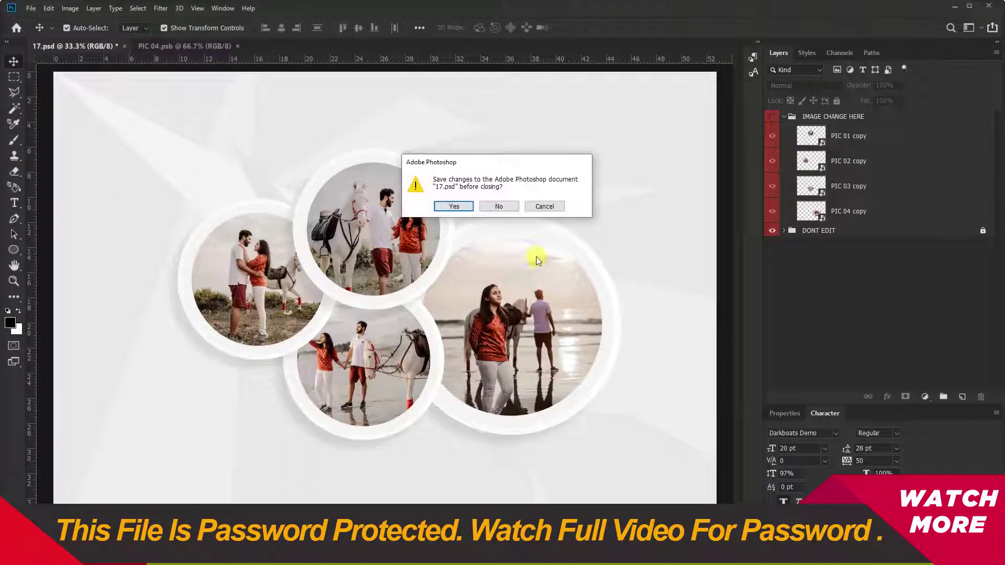
pyautogui.click(517, 207)
pyautogui.click(131, 45)
# - Select all the PSD templates in the Collage Photo Effect Templates PSD folder and open them in Photoshop
pyautogui.click(420, 429)
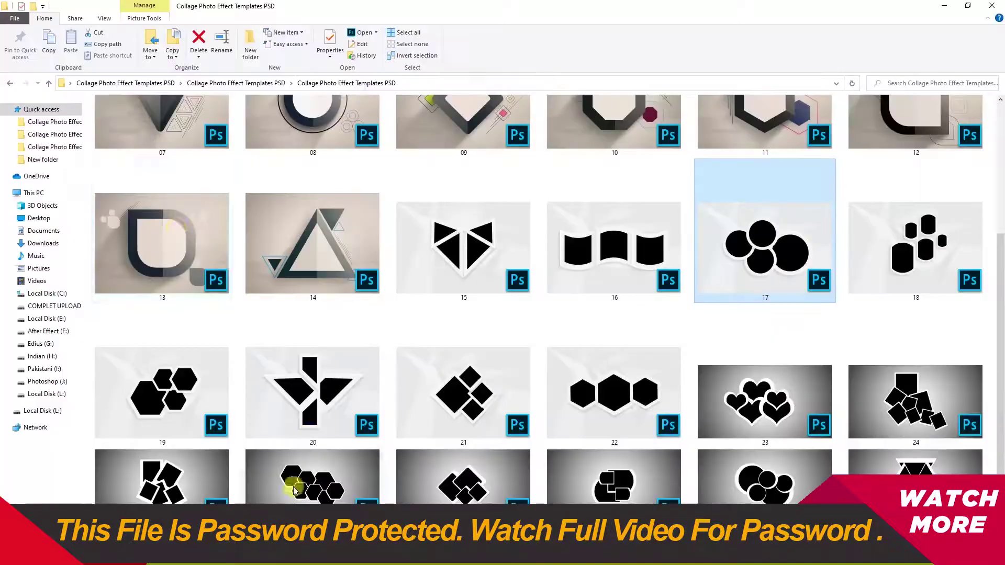
pyautogui.click(176, 230)
pyautogui.hotkey('ctrl', 'a')
pyautogui.moveTo(159, 135); pyautogui.dragTo(287, 403)
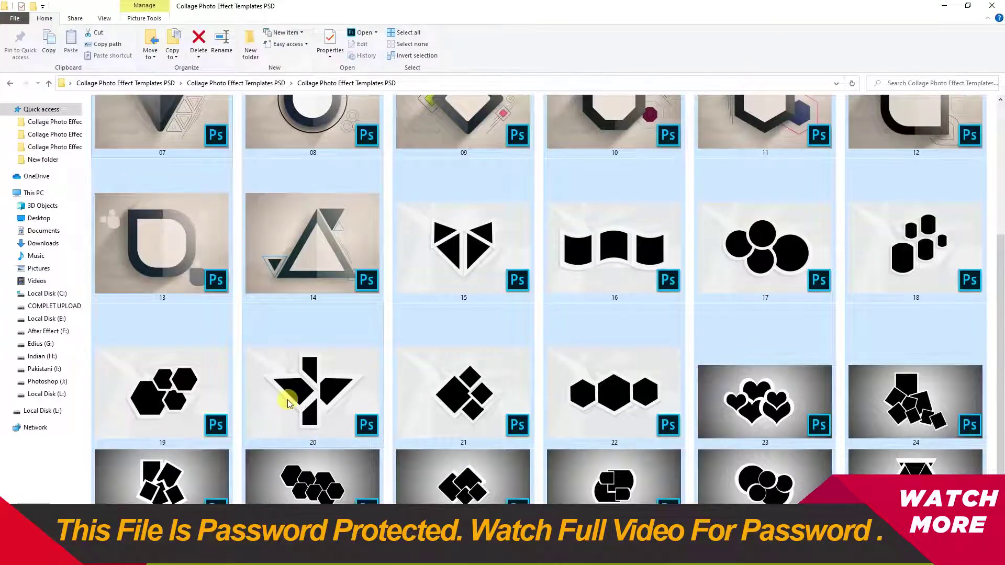
pyautogui.scroll(5, 209, 315)
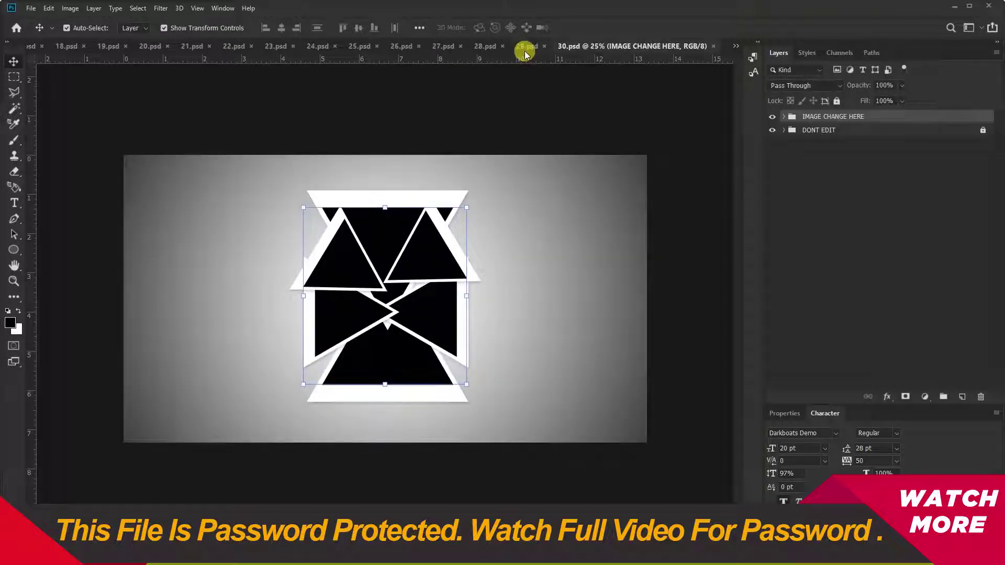
# - Examine templates 30, 29 and 28, expanding the IMAGE CHANGE HERE group in 30.psd and 28.psd to view the picture layers
pyautogui.click(629, 75)
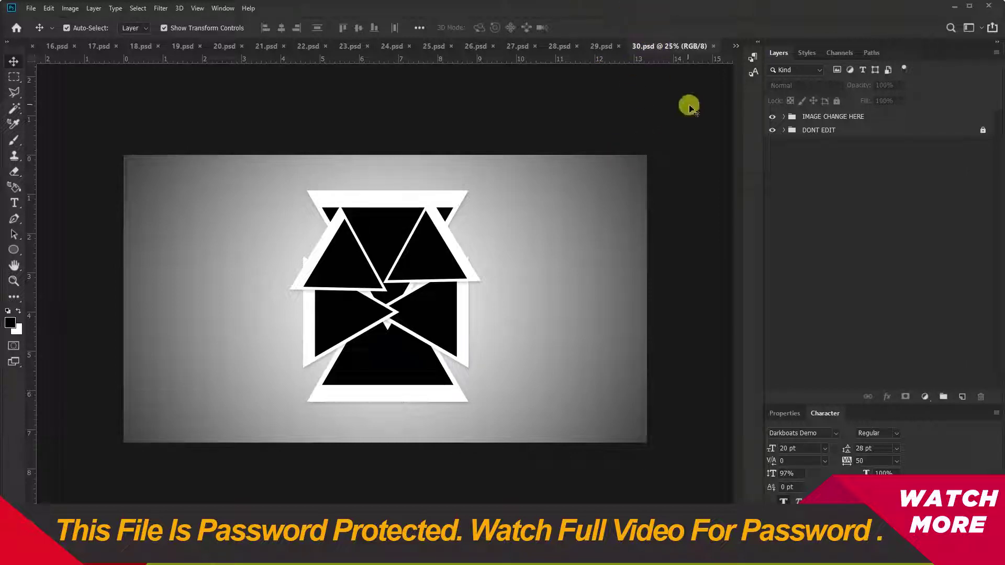
pyautogui.click(792, 117)
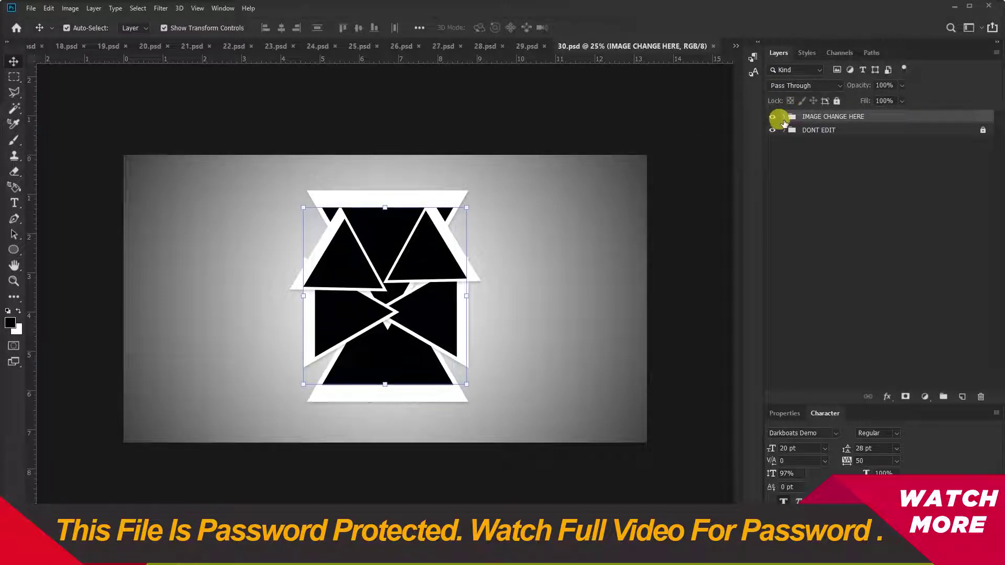
pyautogui.click(783, 118)
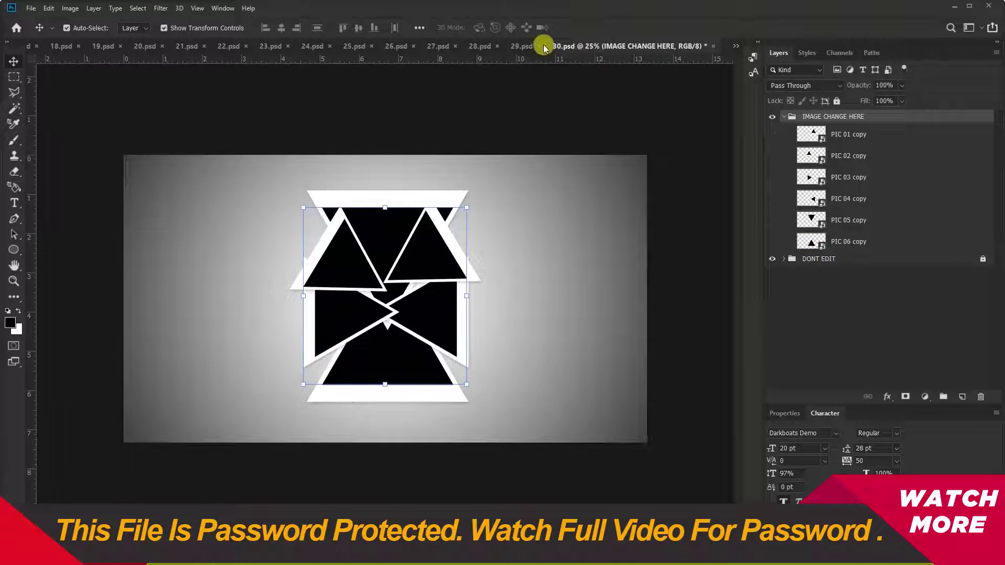
pyautogui.click(523, 46)
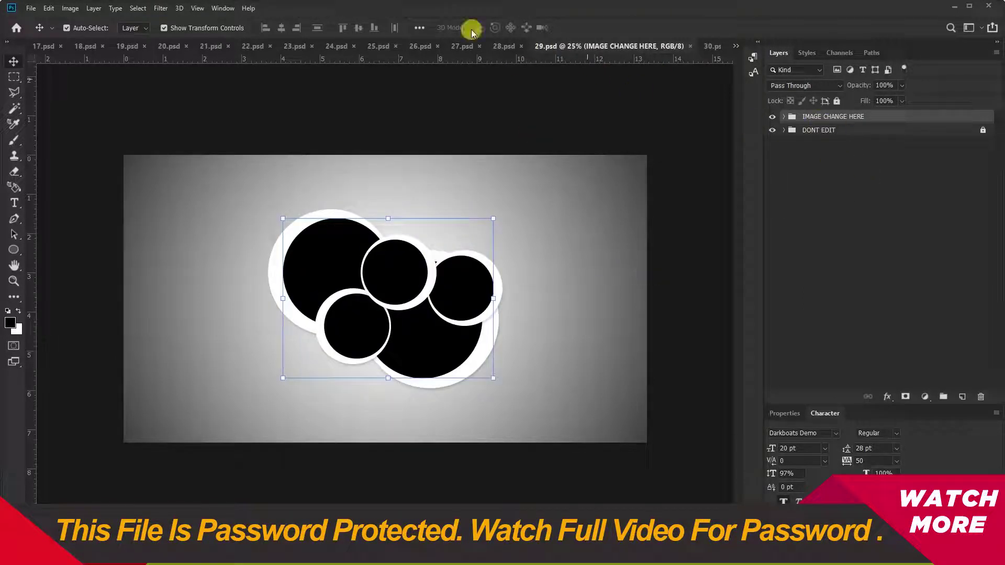
pyautogui.click(504, 47)
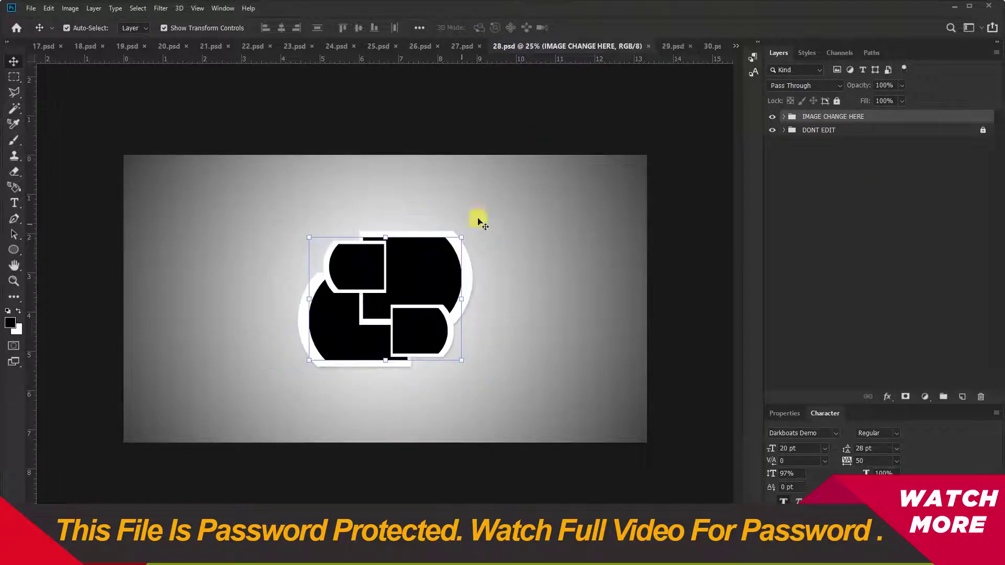
pyautogui.click(784, 117)
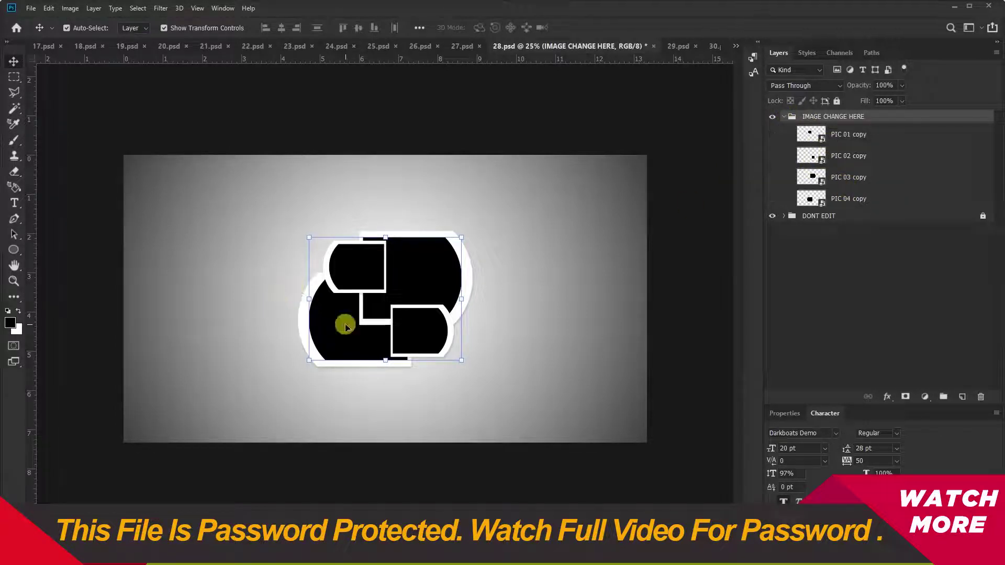
# - Inspect the picture layers of the IMAGE CHANGE HERE group in 27.psd, then close that template without saving
pyautogui.click(466, 46)
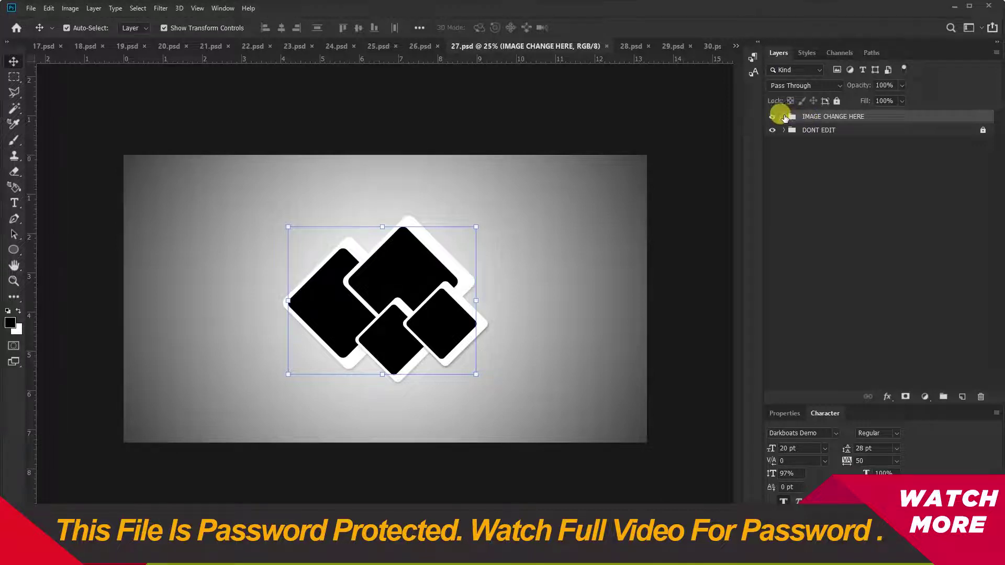
pyautogui.click(785, 116)
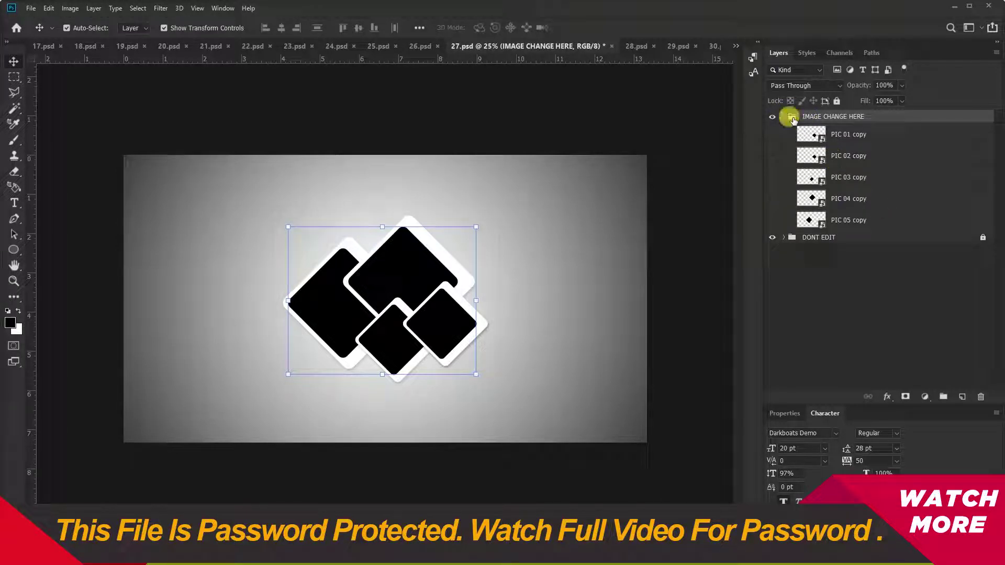
pyautogui.click(605, 46)
pyautogui.click(501, 205)
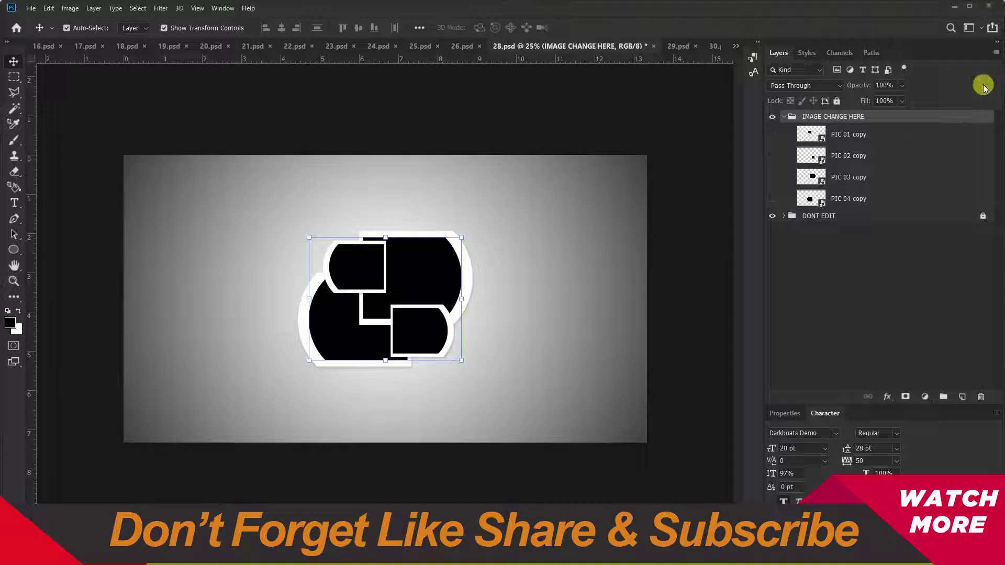
# - Quit Photoshop without saving changes to the open templates, and close the wedding photos folder
pyautogui.click(545, 127)
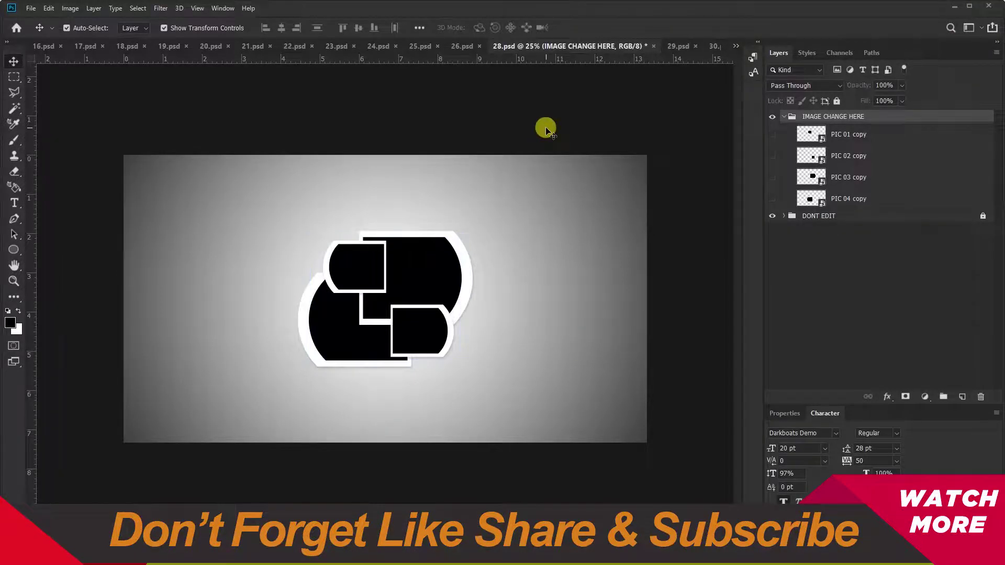
pyautogui.click(997, 5)
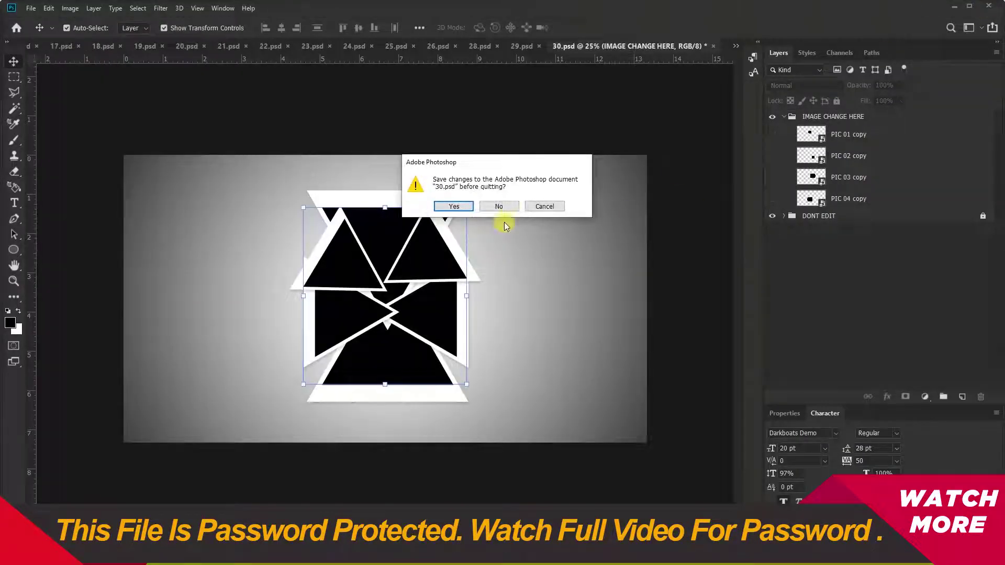
pyautogui.click(499, 206)
pyautogui.click(498, 206)
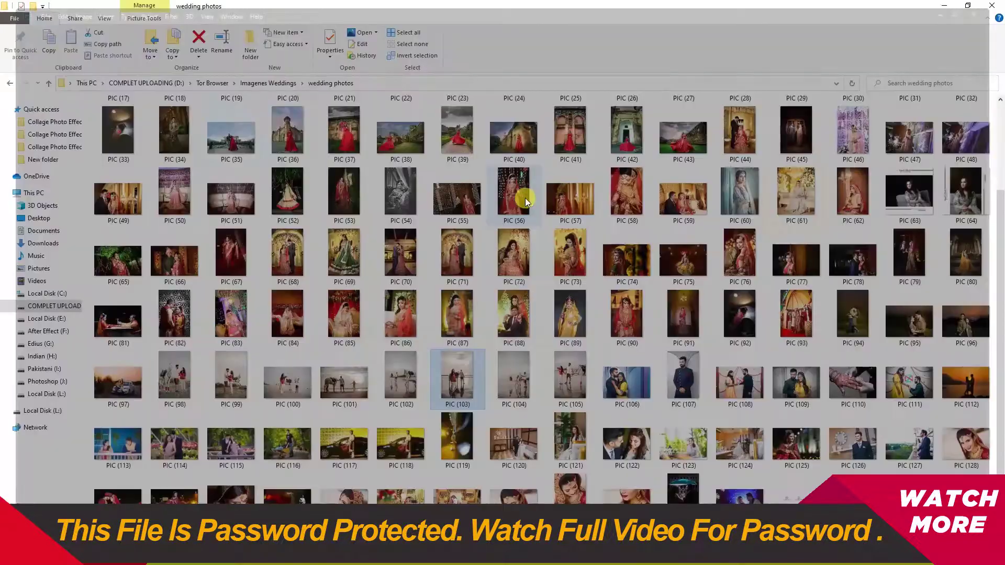
pyautogui.click(987, 5)
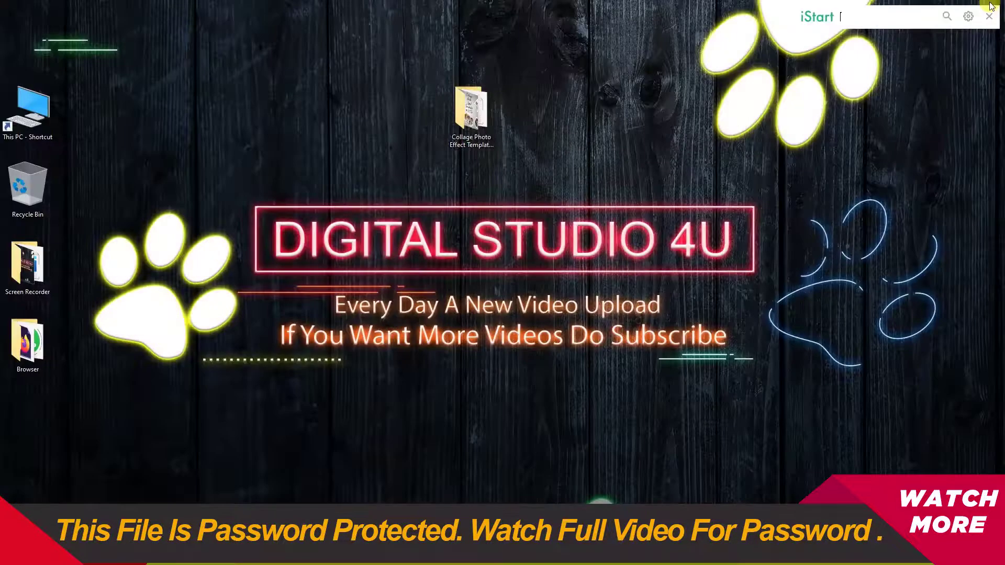